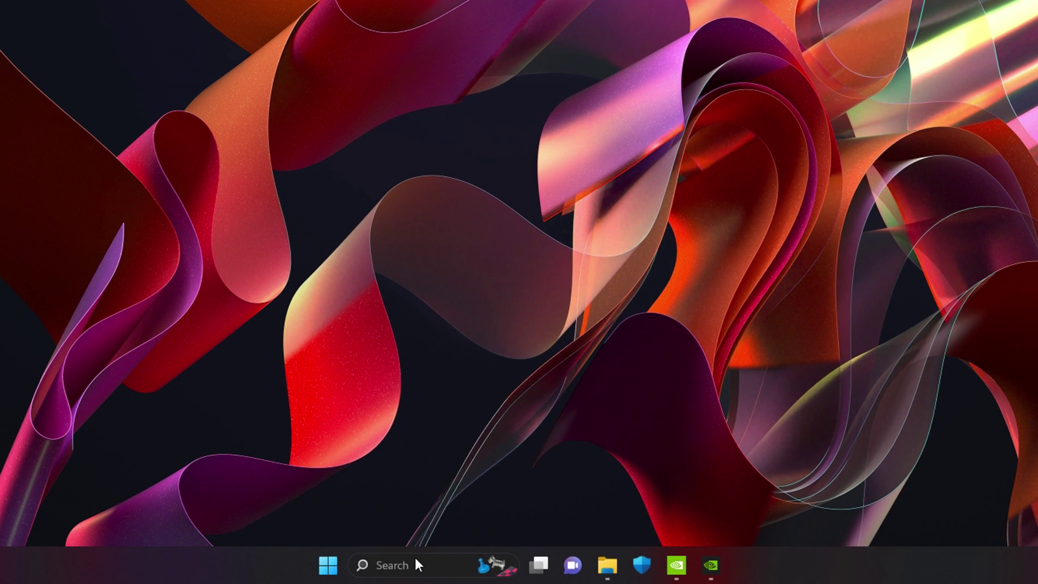
# Step: Search Windows for 'nvidia' to list NVIDIA Control Panel and GeForce Experience
pyautogui.click(447, 568)
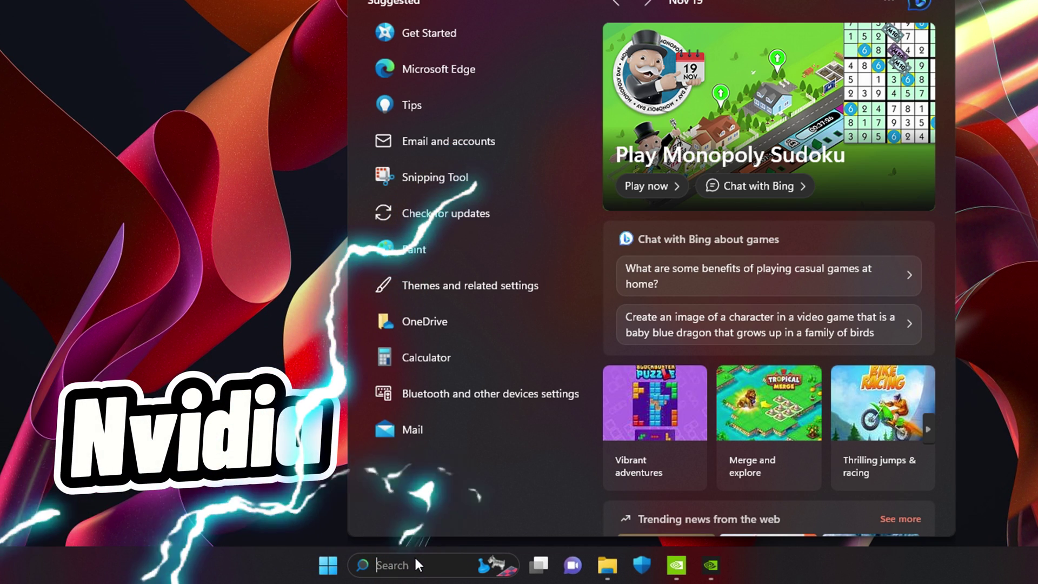
pyautogui.write('nvidia')
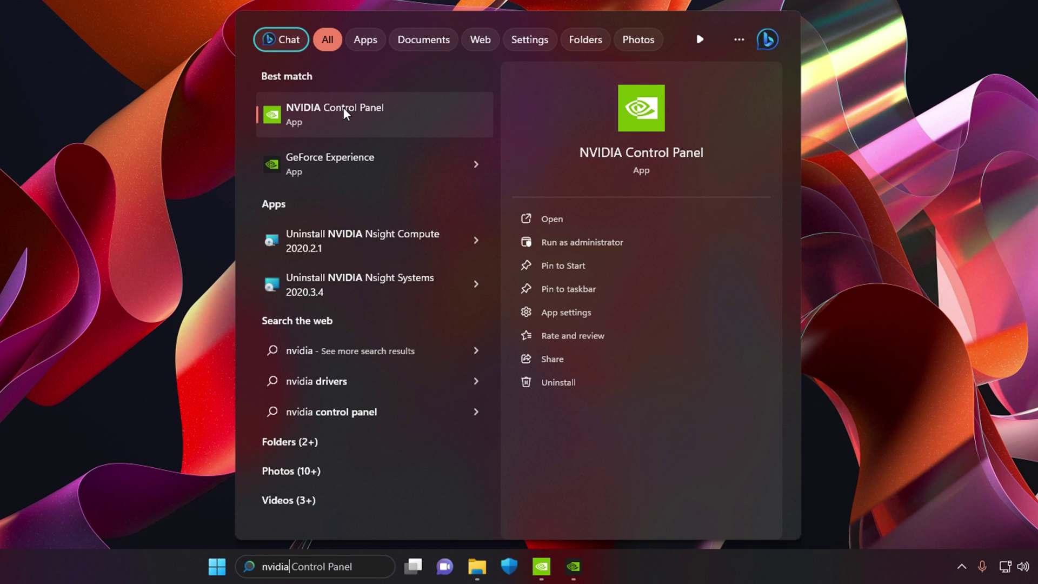
# Step: In GeForce Experience Drivers, keep the Studio Driver preference and confirm 546.01 is the latest
pyautogui.click(310, 171)
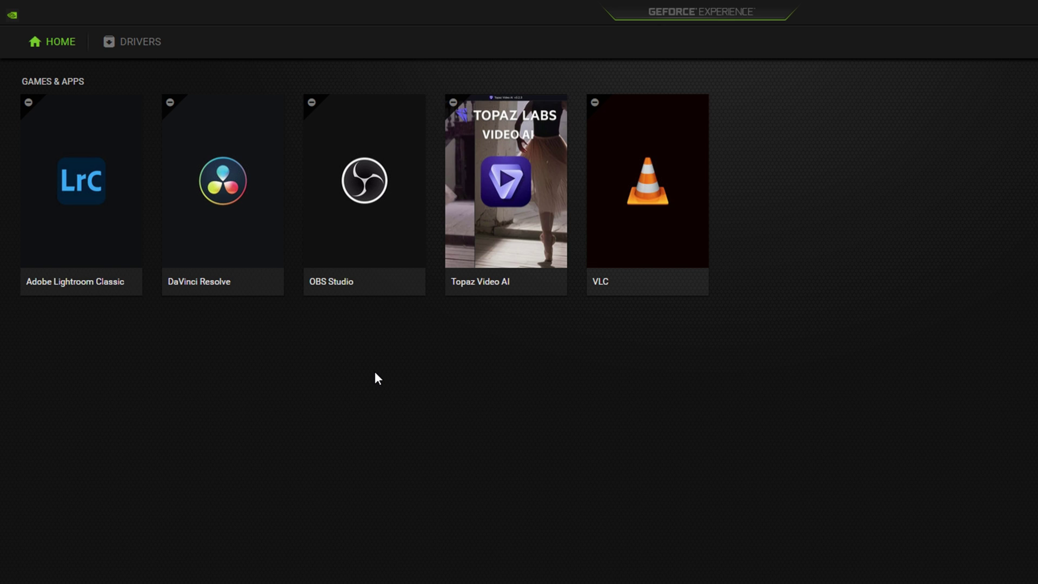
pyautogui.click(128, 57)
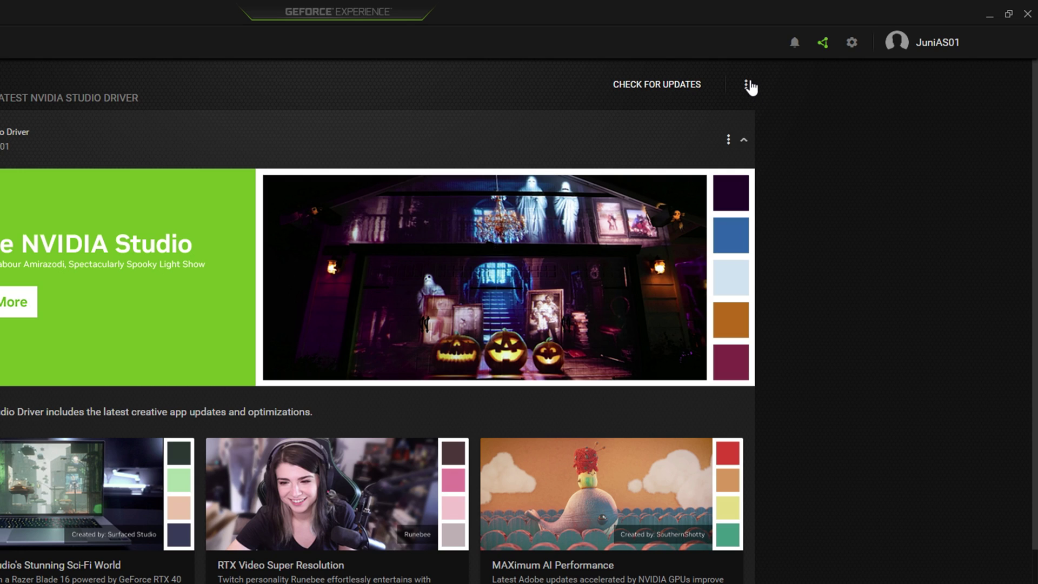
pyautogui.click(747, 87)
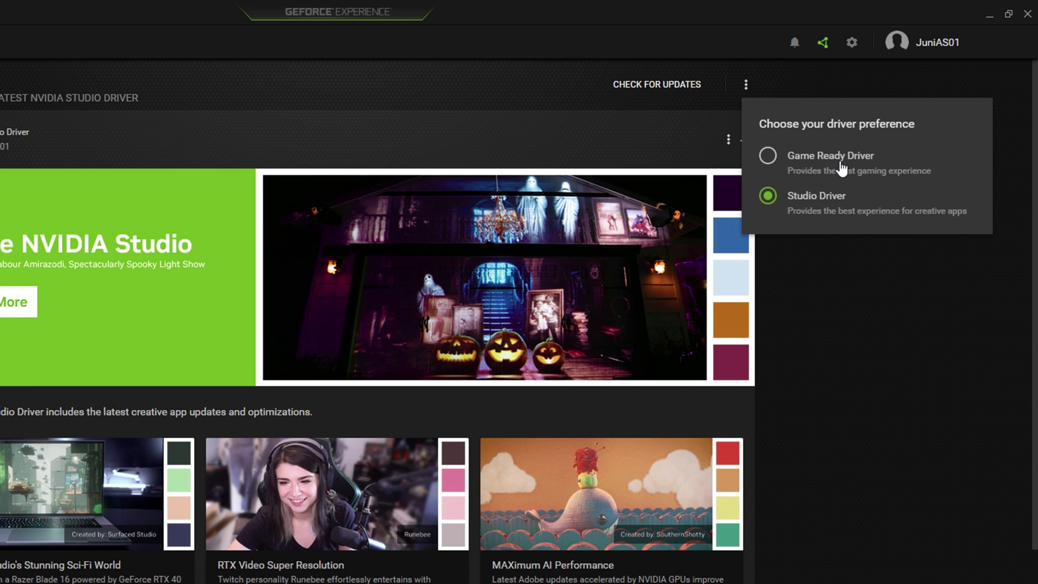
pyautogui.click(867, 359)
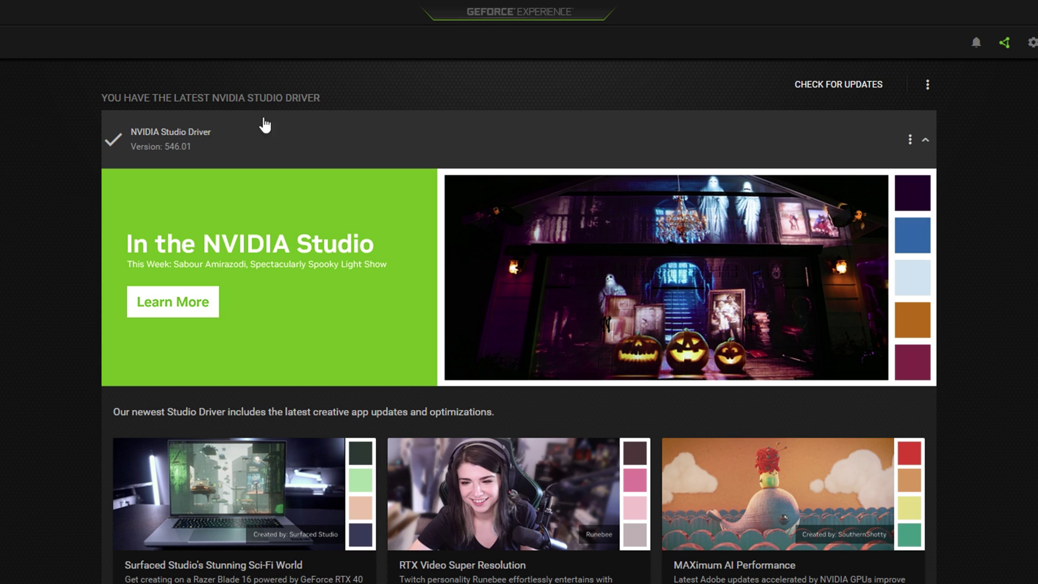
pyautogui.click(831, 95)
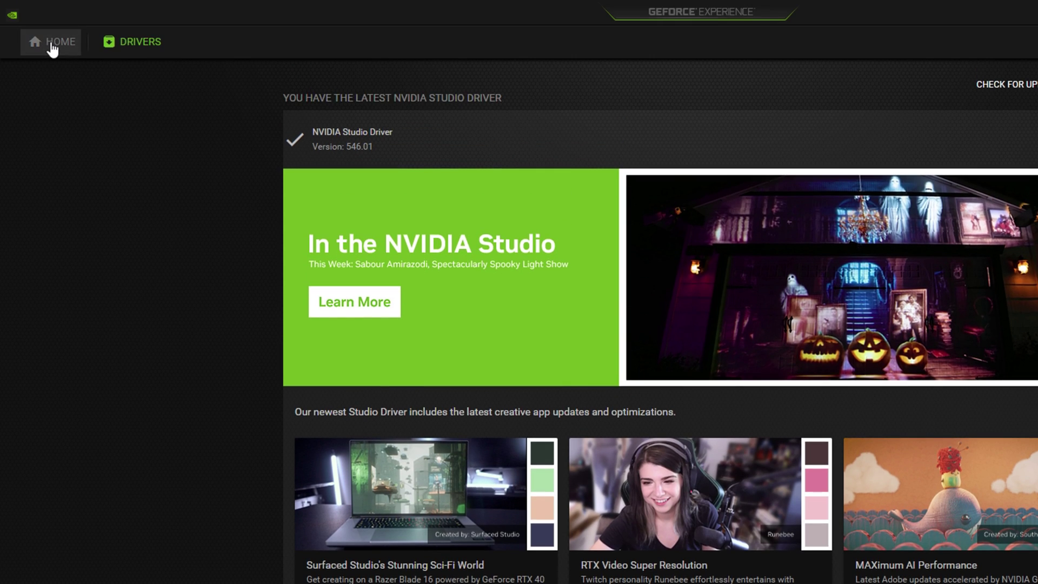
# Step: Optimize DaVinci Resolve from its Details page in GeForce Experience, then return to Home
pyautogui.click(53, 49)
pyautogui.moveTo(201, 292)
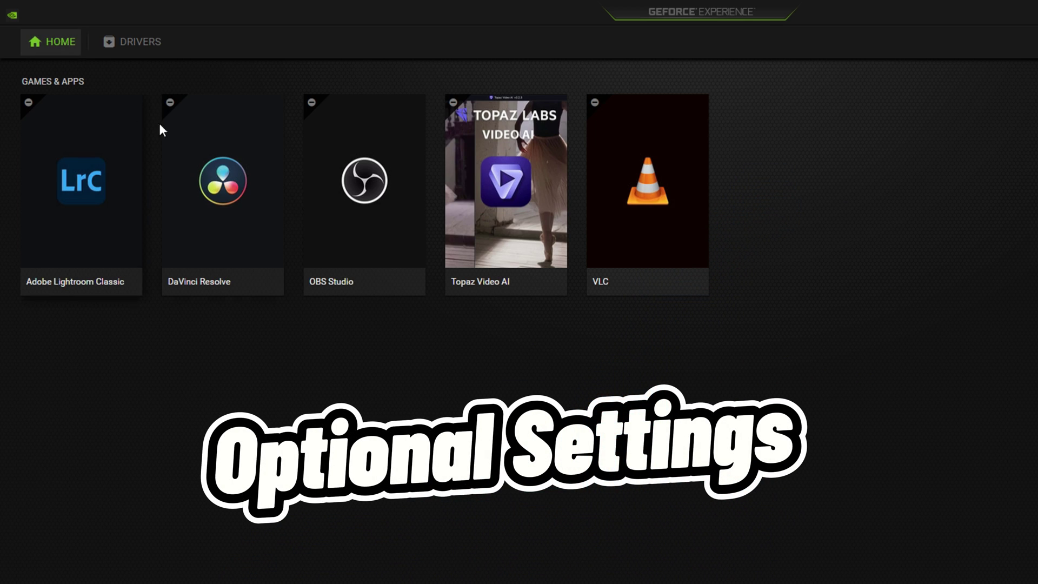
pyautogui.click(221, 199)
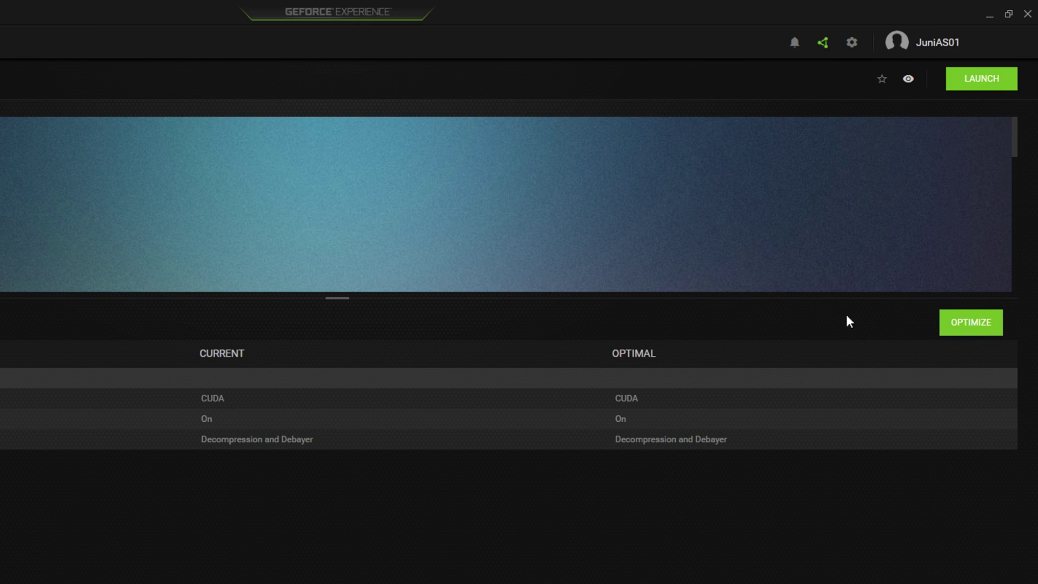
pyautogui.click(985, 324)
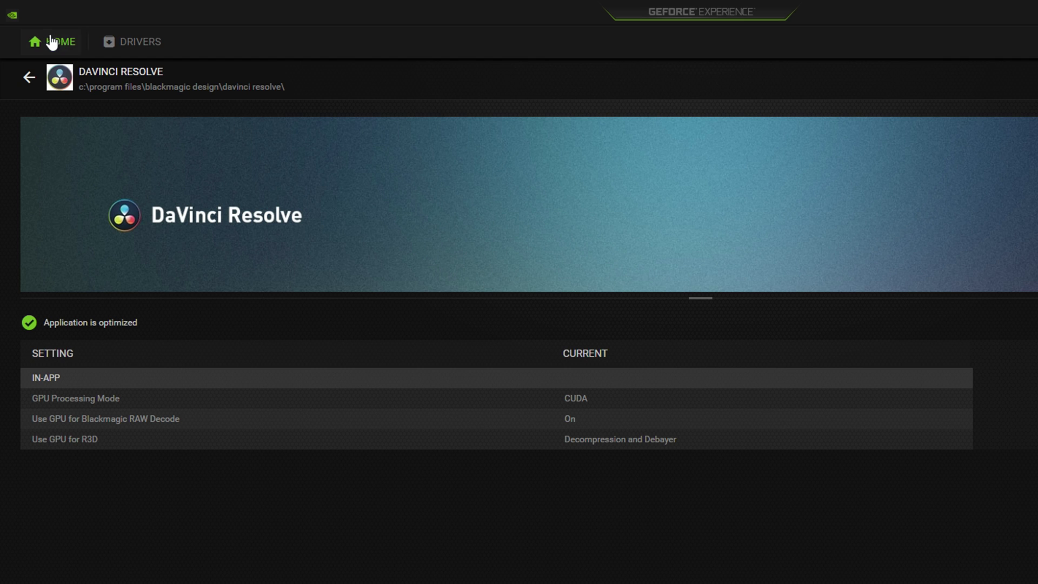
pyautogui.click(51, 40)
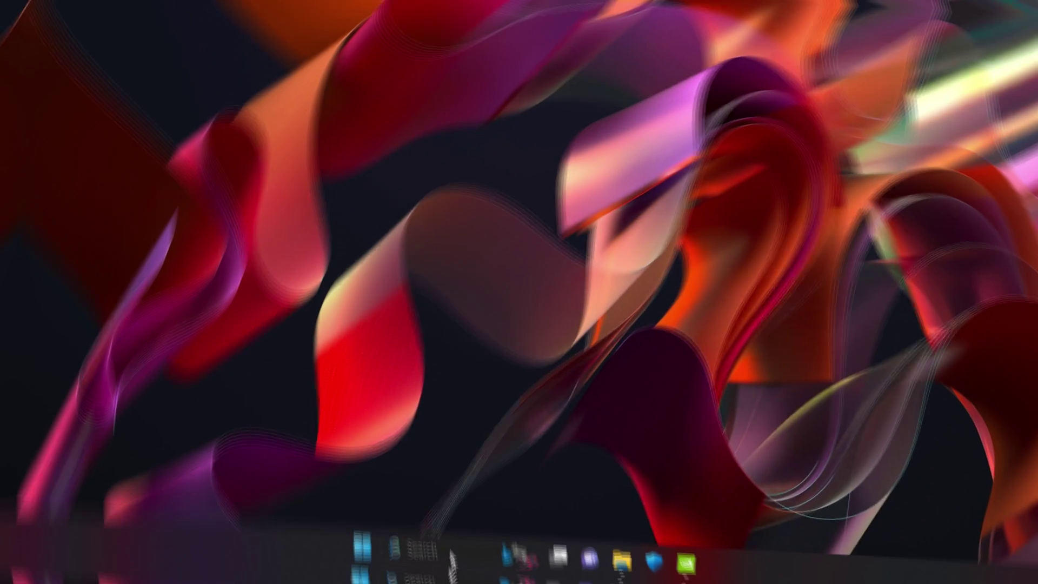
# Step: Launch NVIDIA Control Panel from a Windows search for 'nvidia'
pyautogui.click(447, 572)
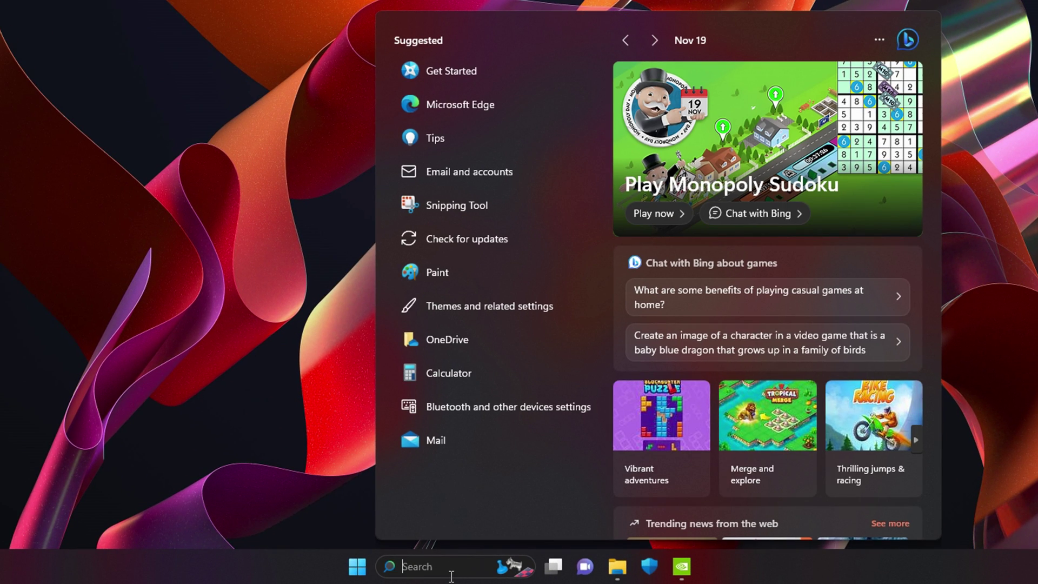
pyautogui.write('nvidia')
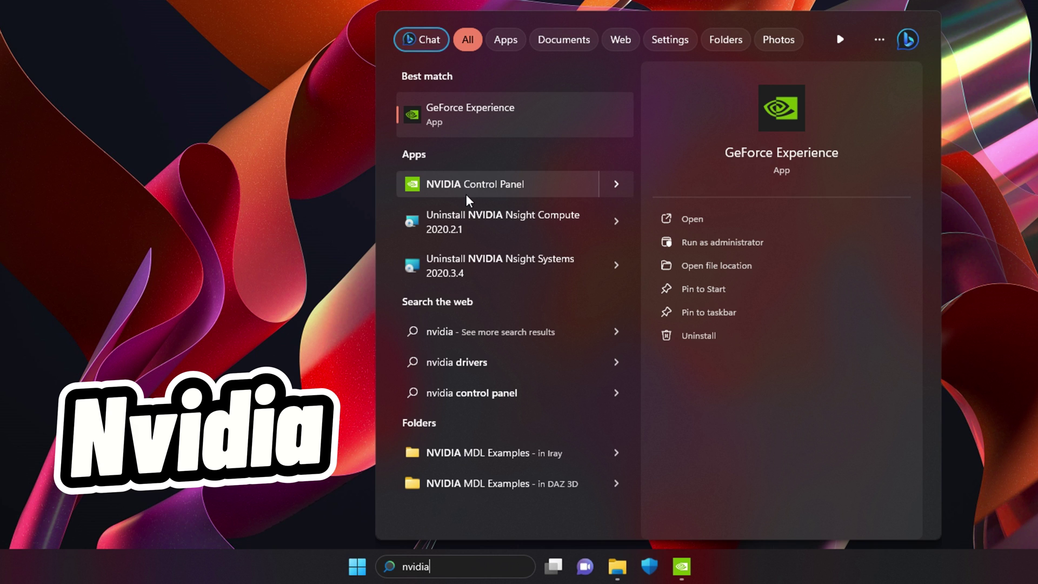
pyautogui.click(462, 190)
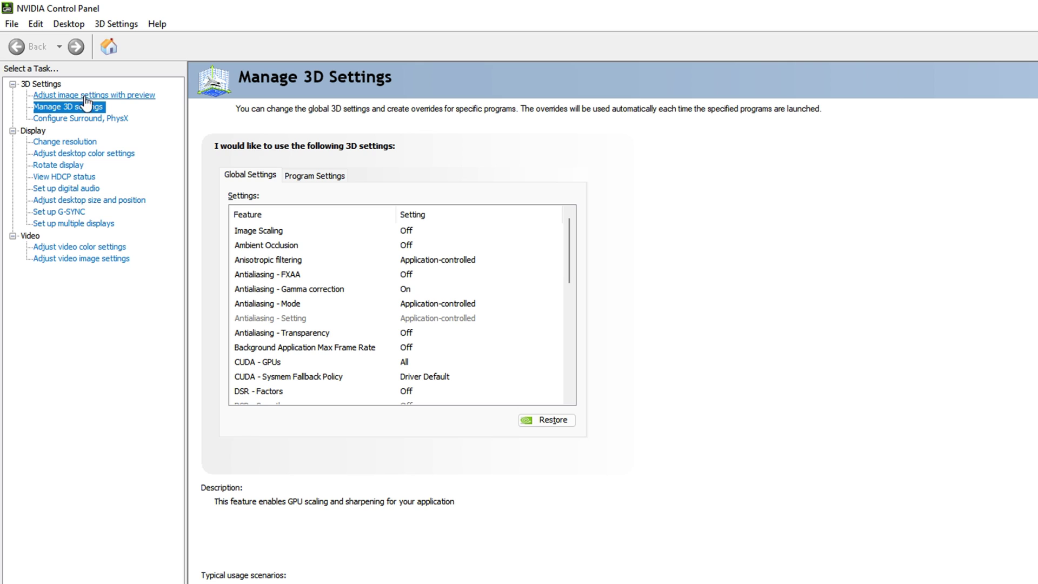
# Step: Apply the pending image settings changes while moving to the Configure Surround, PhysX page
pyautogui.click(107, 98)
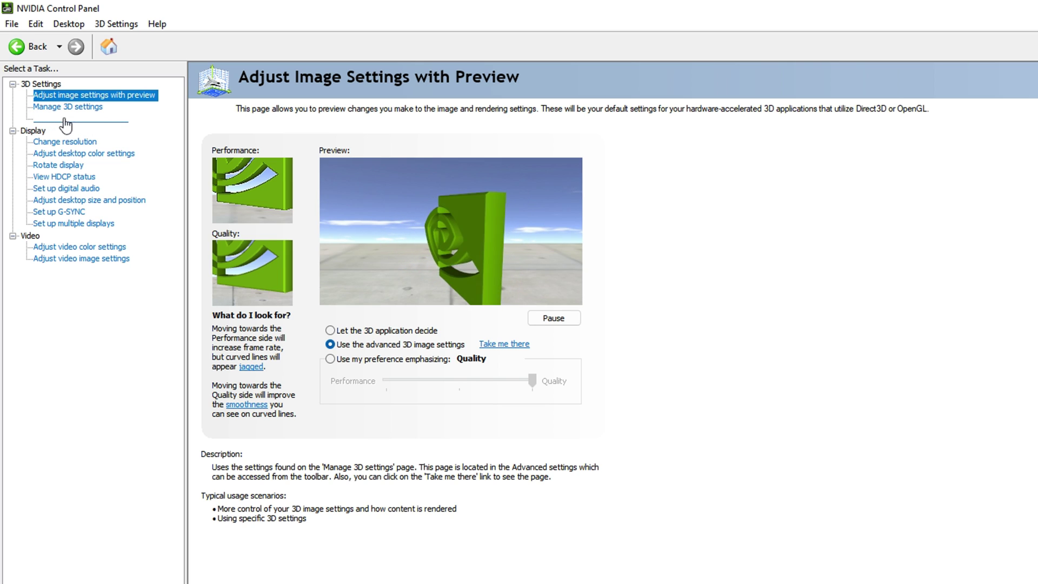
pyautogui.click(95, 117)
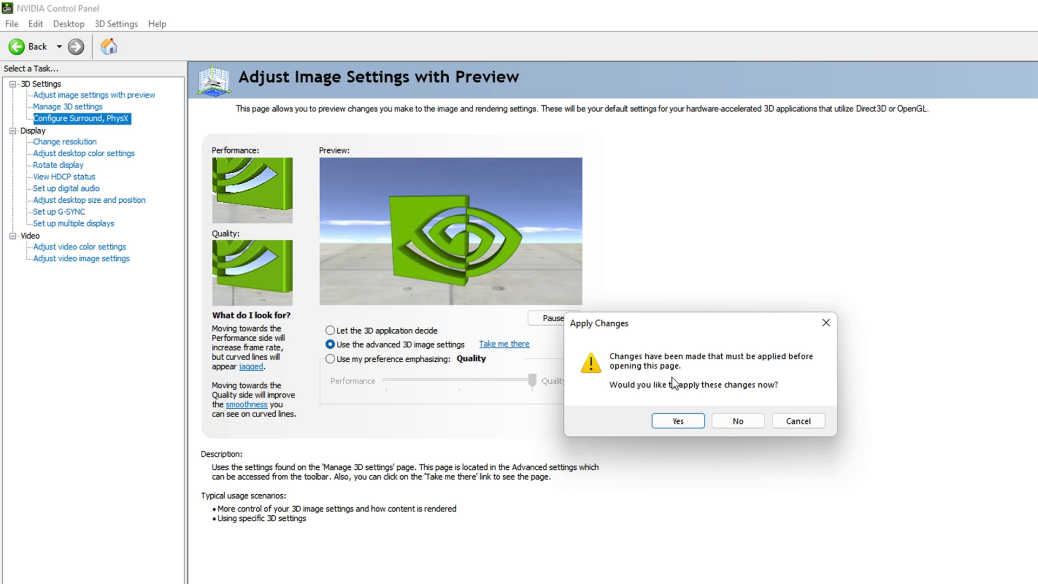
pyautogui.click(677, 423)
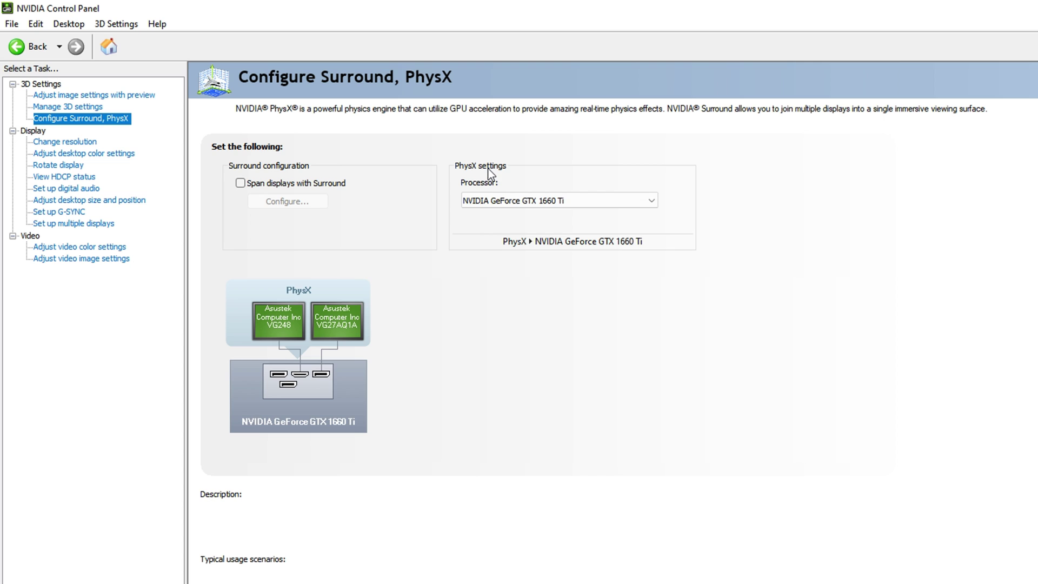
# Step: Set the PhysX processor to the NVIDIA GeForce GTX 1660 Ti, then go to Manage 3D settings
pyautogui.click(525, 201)
pyautogui.click(527, 229)
pyautogui.click(531, 202)
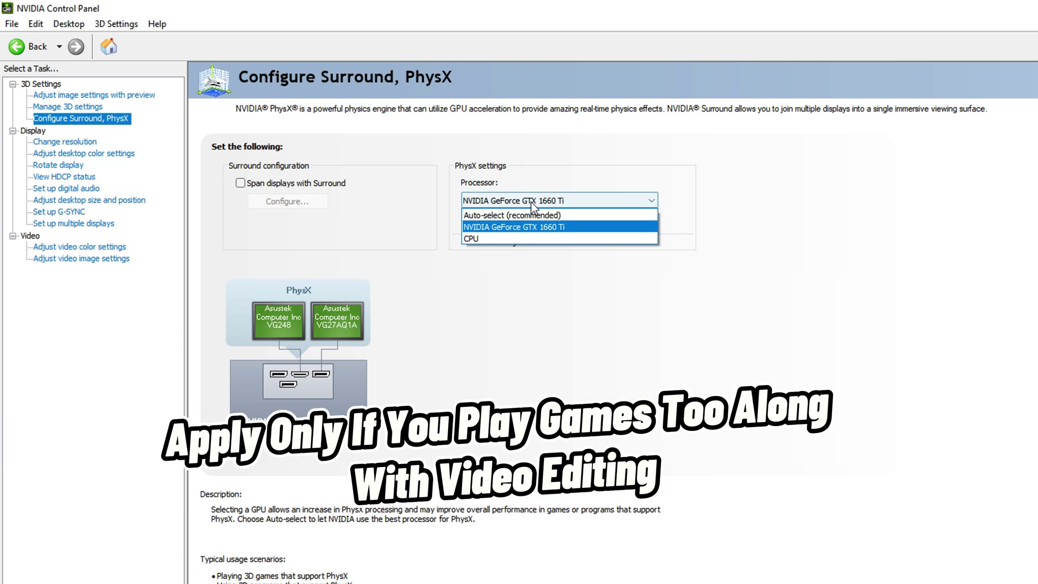
pyautogui.click(502, 230)
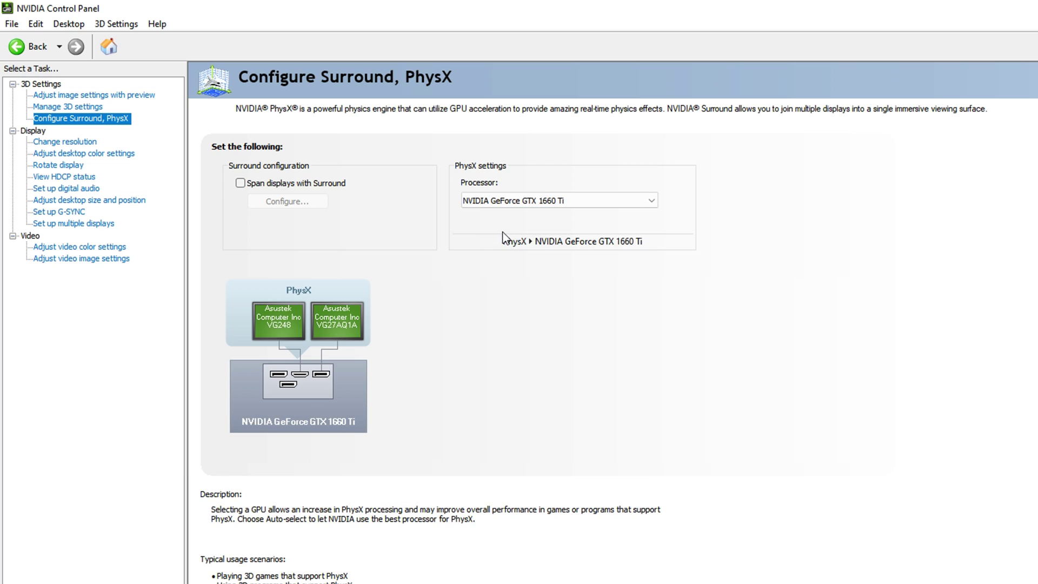
pyautogui.click(74, 111)
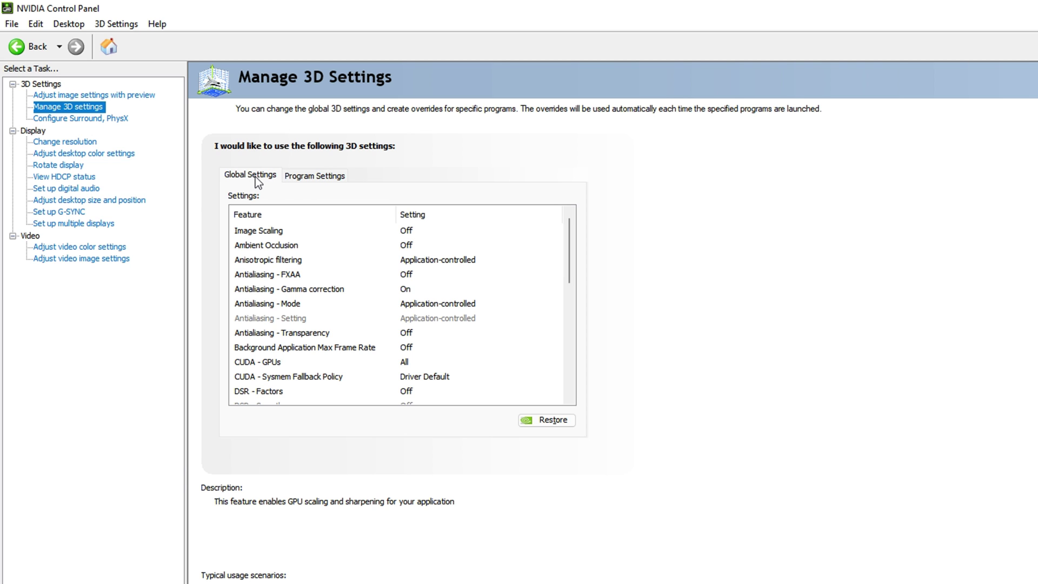
# Step: Switch to Program Settings and browse the program list, leaving Daz Studio selected
pyautogui.click(305, 179)
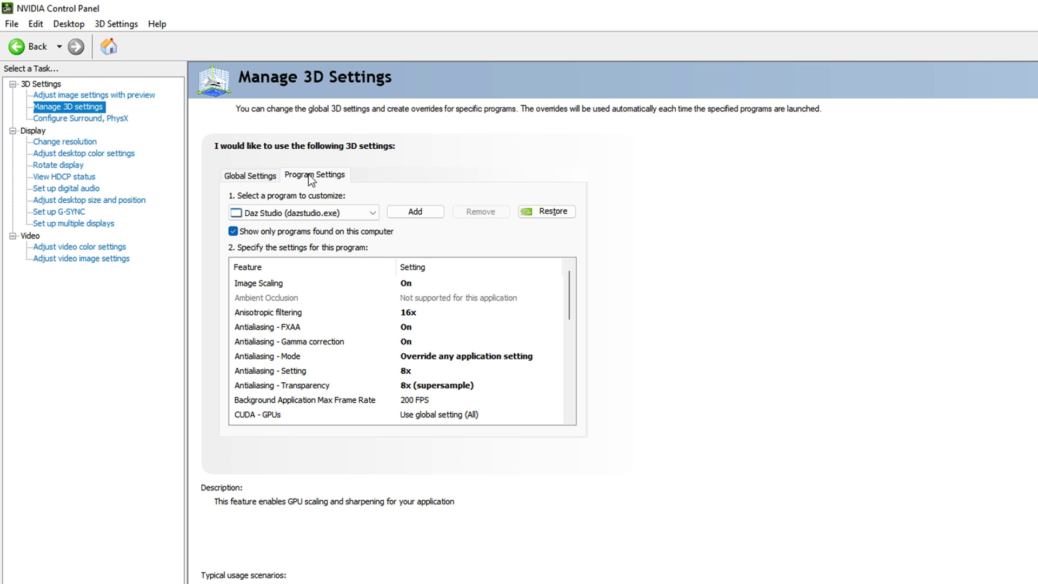
pyautogui.moveTo(241, 233)
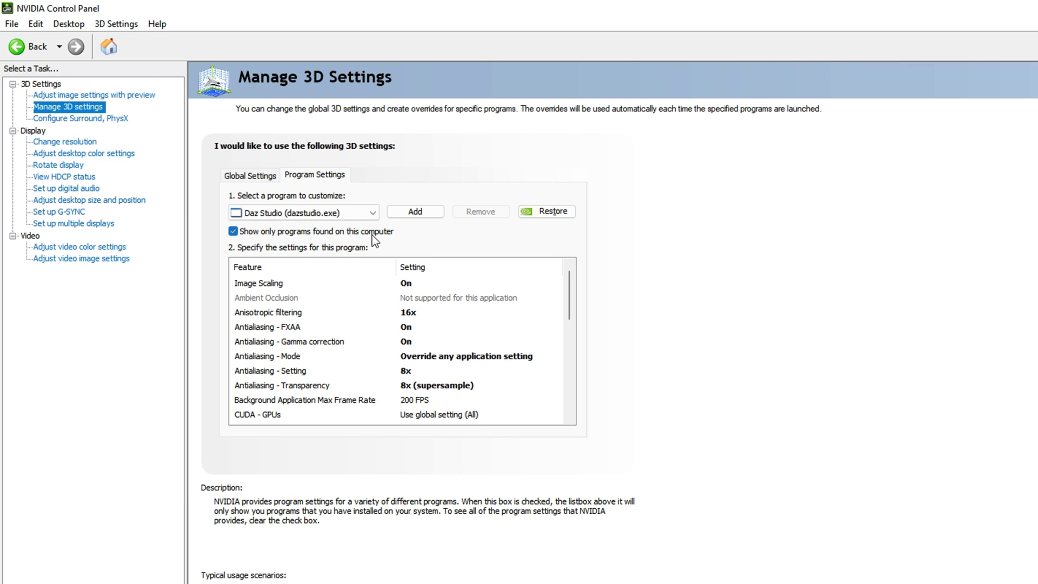
pyautogui.click(323, 215)
pyautogui.scroll(-8, 341, 427)
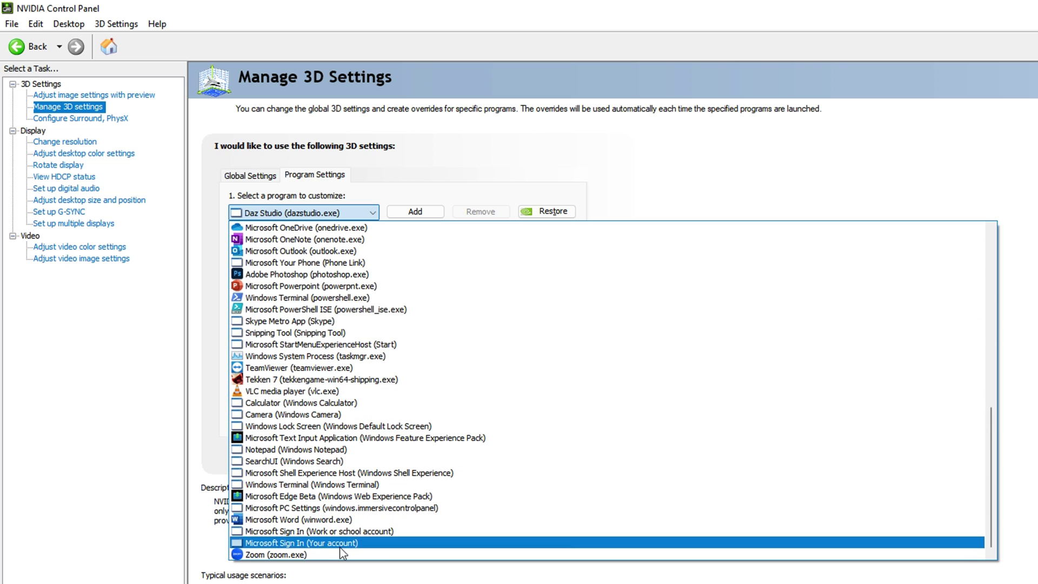
pyautogui.scroll(4, 336, 546)
pyautogui.scroll(8, 336, 546)
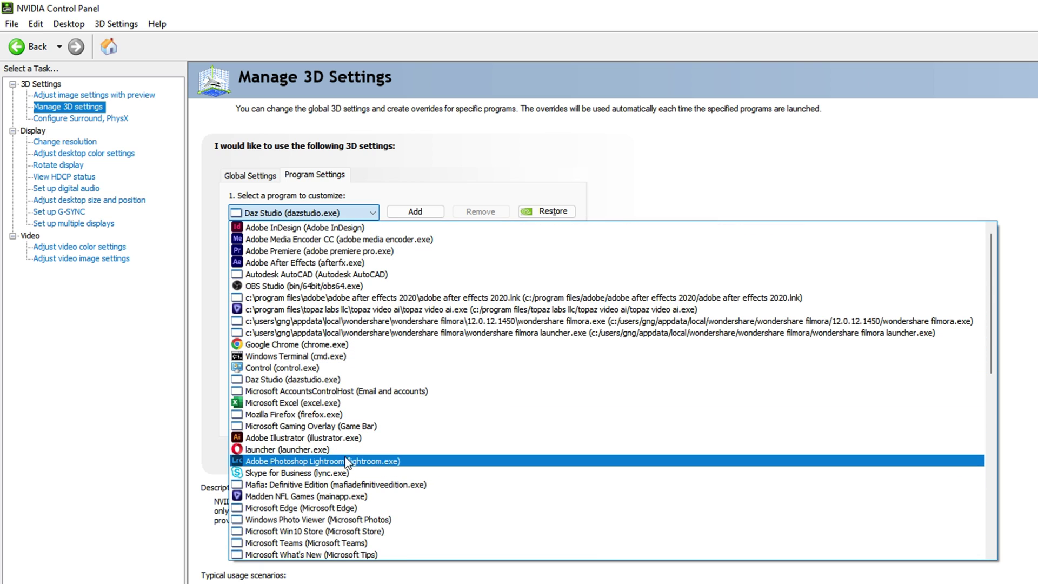
pyautogui.click(424, 168)
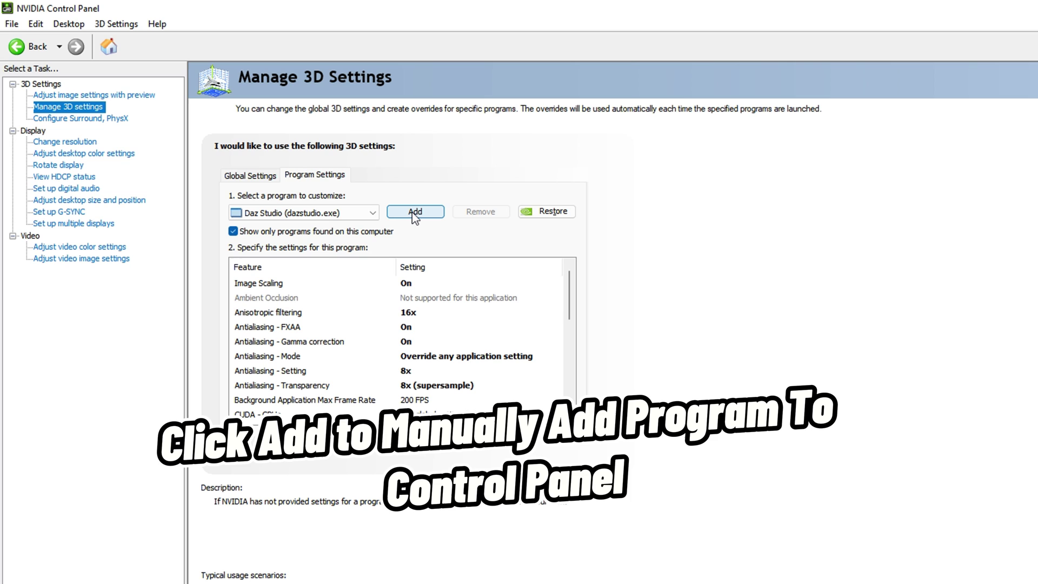
# Step: Try adding DaVinci Resolve from the Add program list
pyautogui.click(331, 214)
pyautogui.click(406, 211)
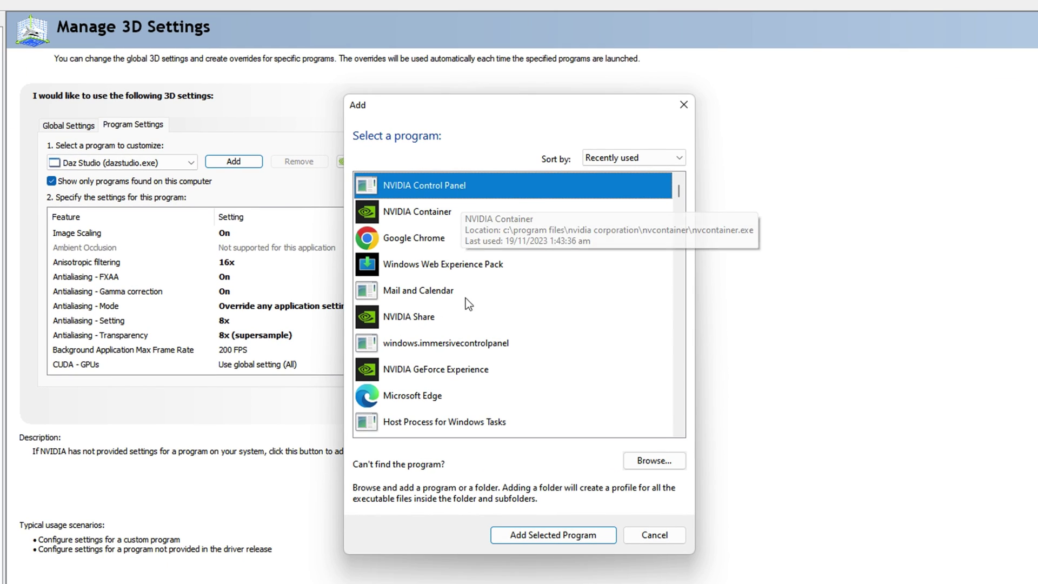
pyautogui.scroll(-4, 460, 296)
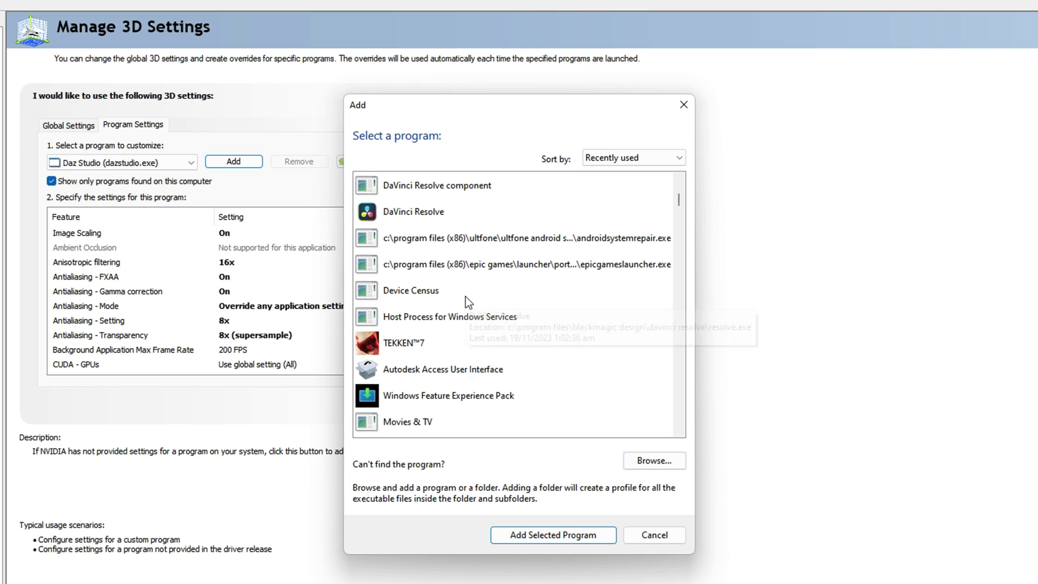
pyautogui.scroll(2, 465, 296)
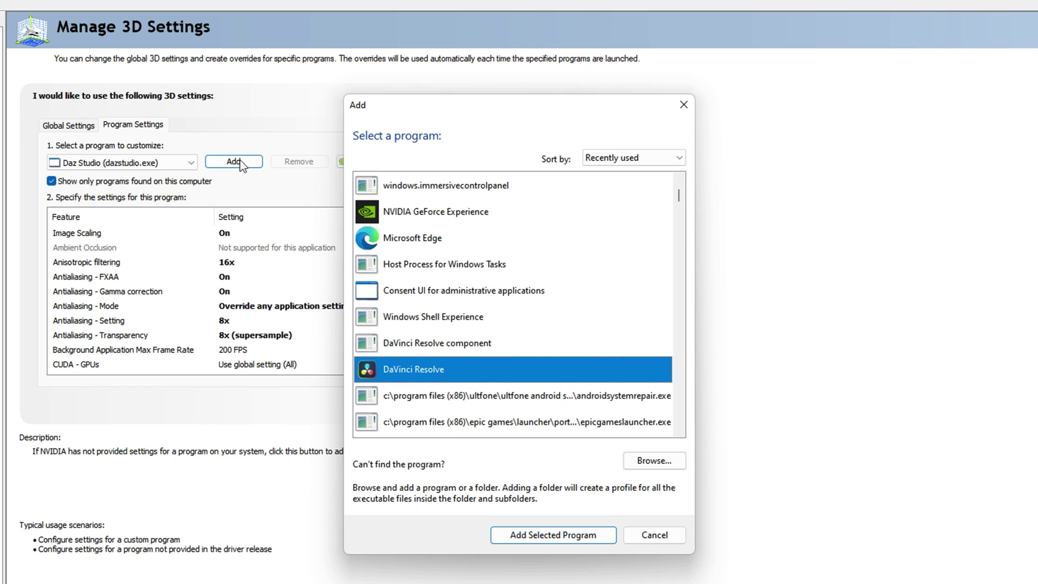
pyautogui.doubleClick(420, 373)
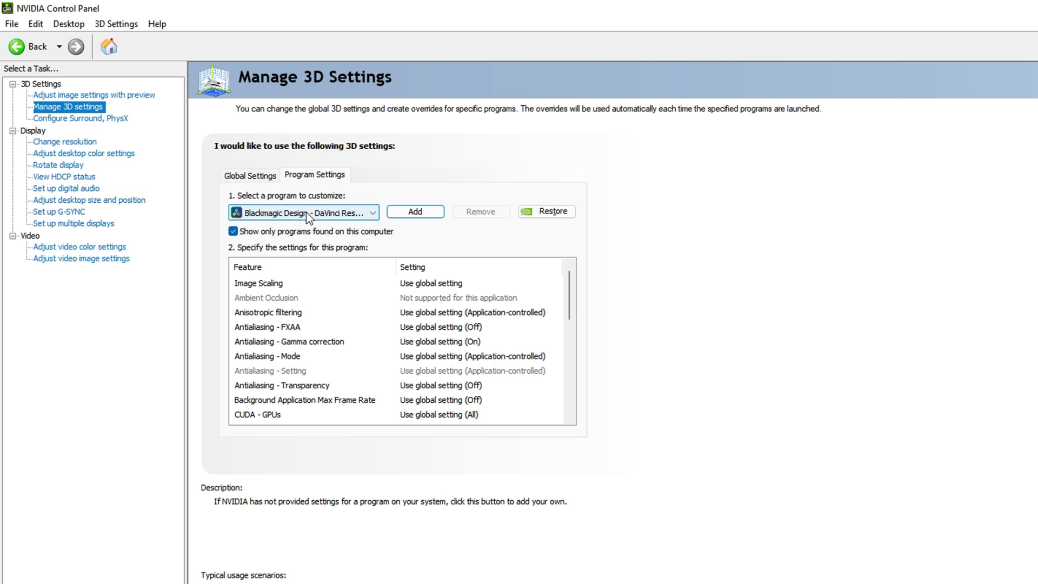
# Step: Browse to C:\Program Files\Blackmagic Design\DaVinci Resolve and add Resolve.exe
pyautogui.click(414, 212)
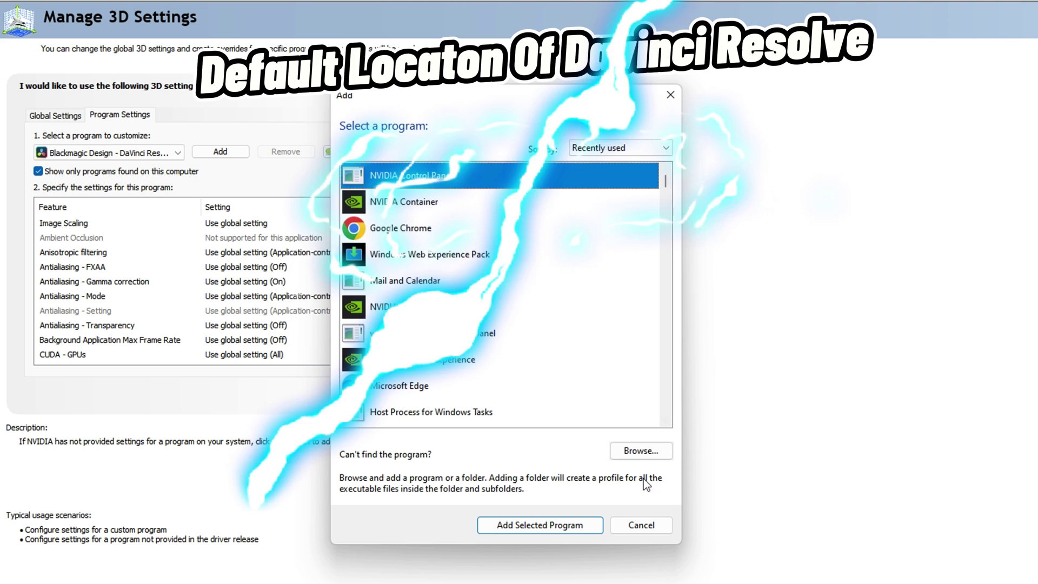
pyautogui.click(631, 448)
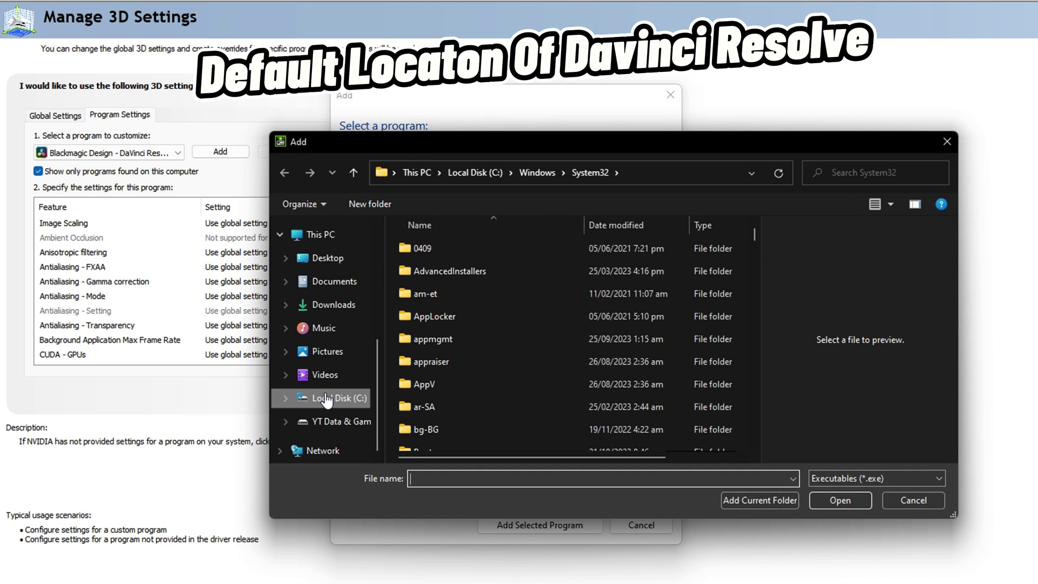
pyautogui.click(326, 400)
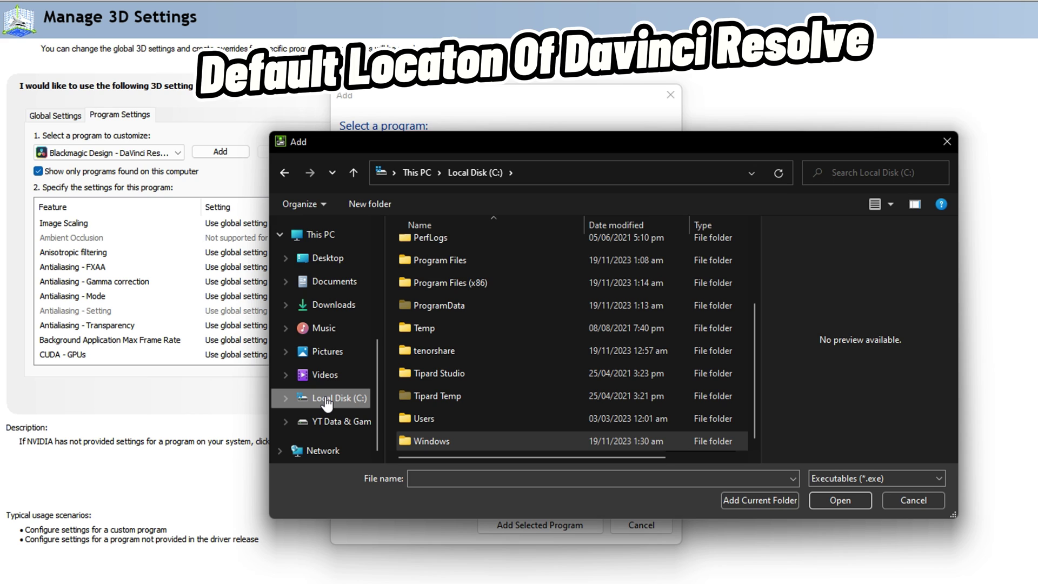
pyautogui.scroll(2, 470, 365)
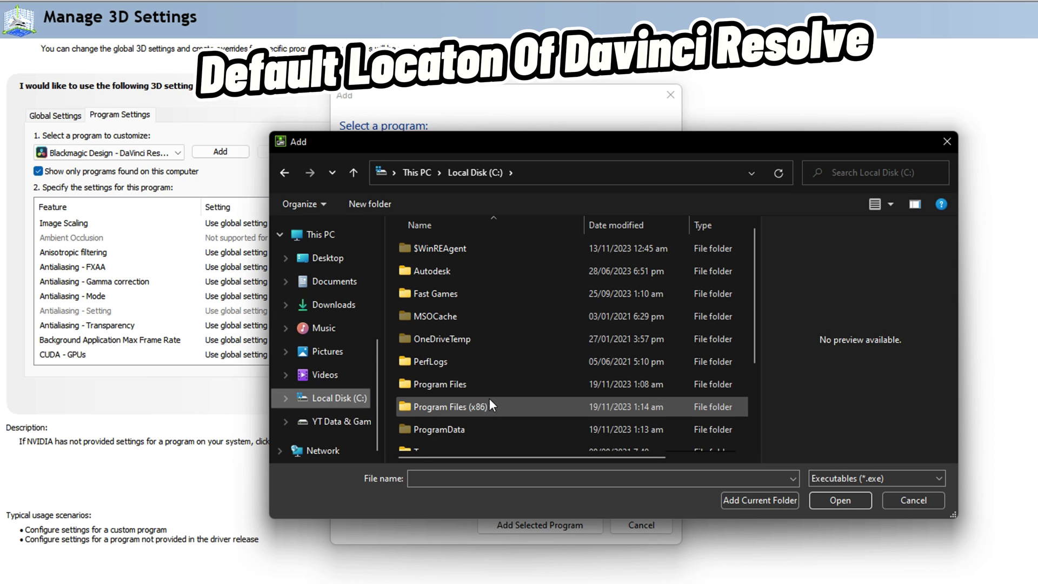
pyautogui.doubleClick(495, 385)
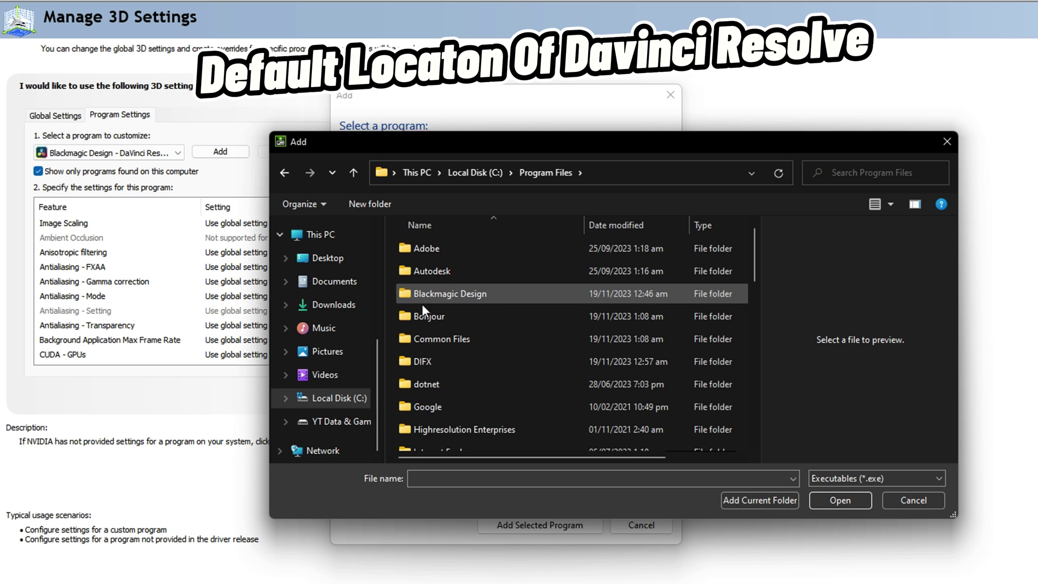
pyautogui.doubleClick(485, 292)
pyautogui.click(460, 247)
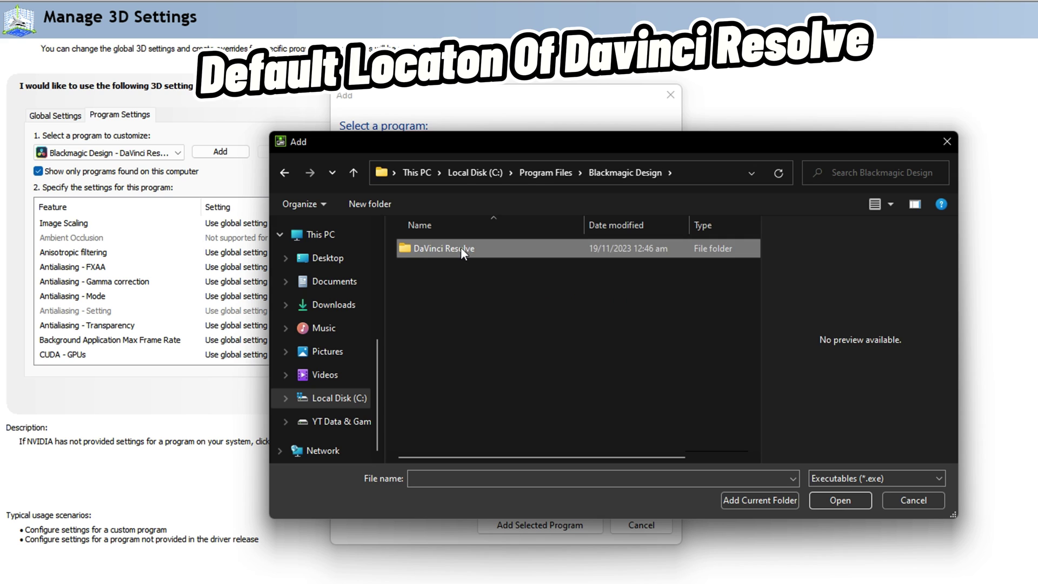
pyautogui.doubleClick(461, 248)
pyautogui.scroll(-5, 479, 335)
pyautogui.click(460, 354)
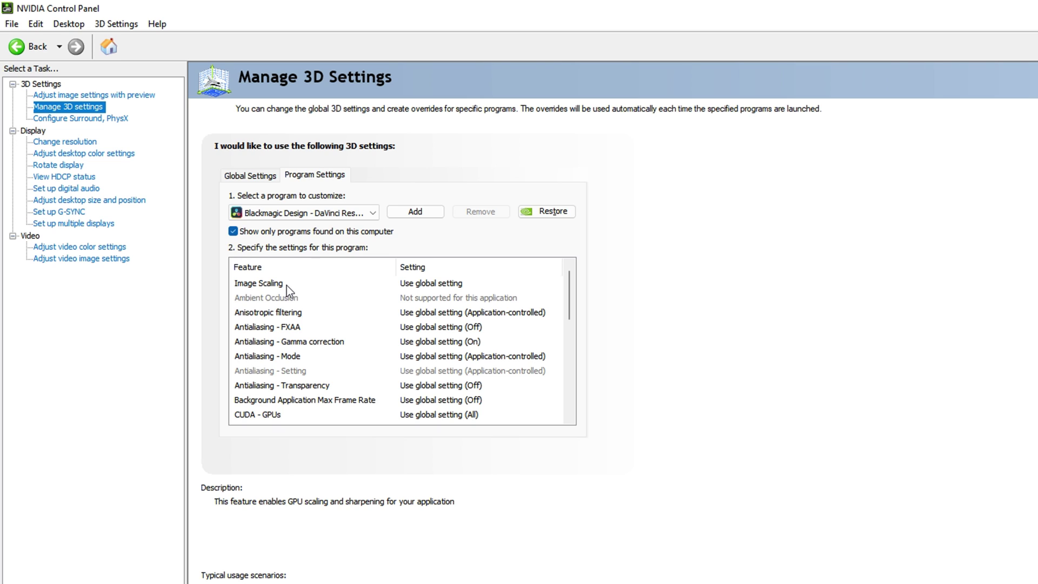
# Step: Turn Image Scaling on and set Anisotropic filtering to 16x for DaVinci Resolve
pyautogui.click(432, 283)
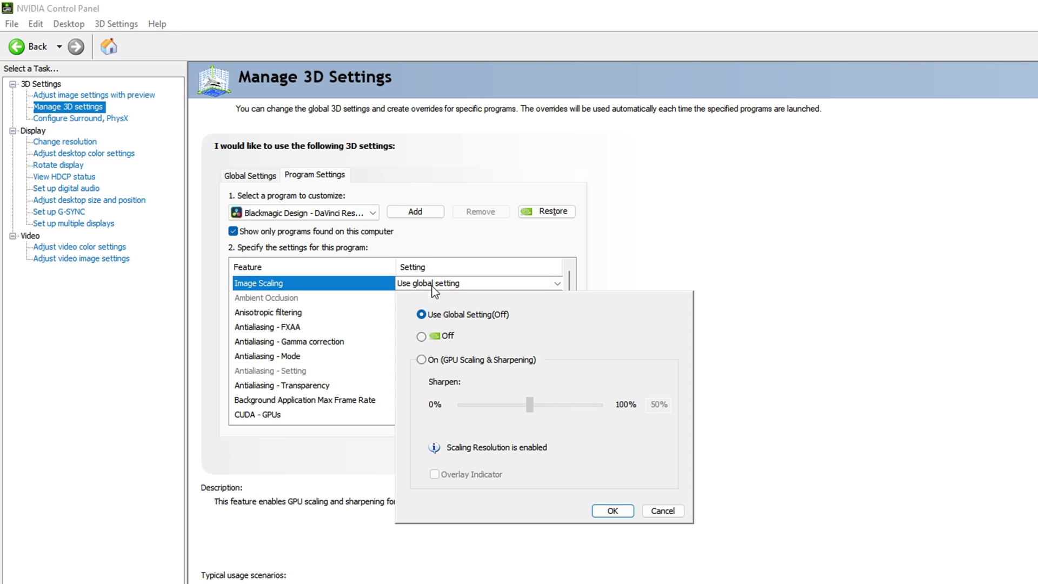
pyautogui.click(429, 362)
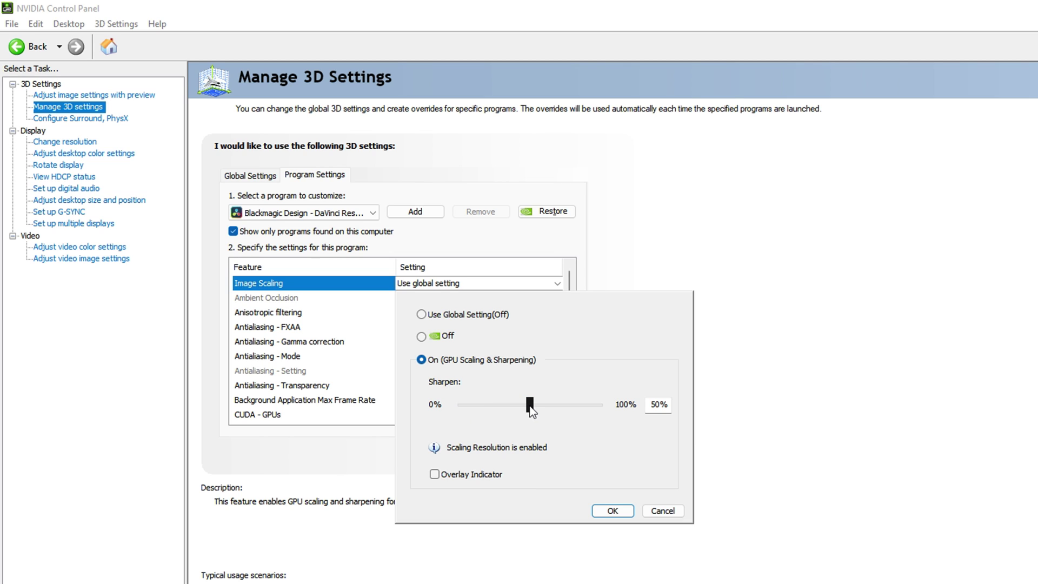
pyautogui.click(612, 511)
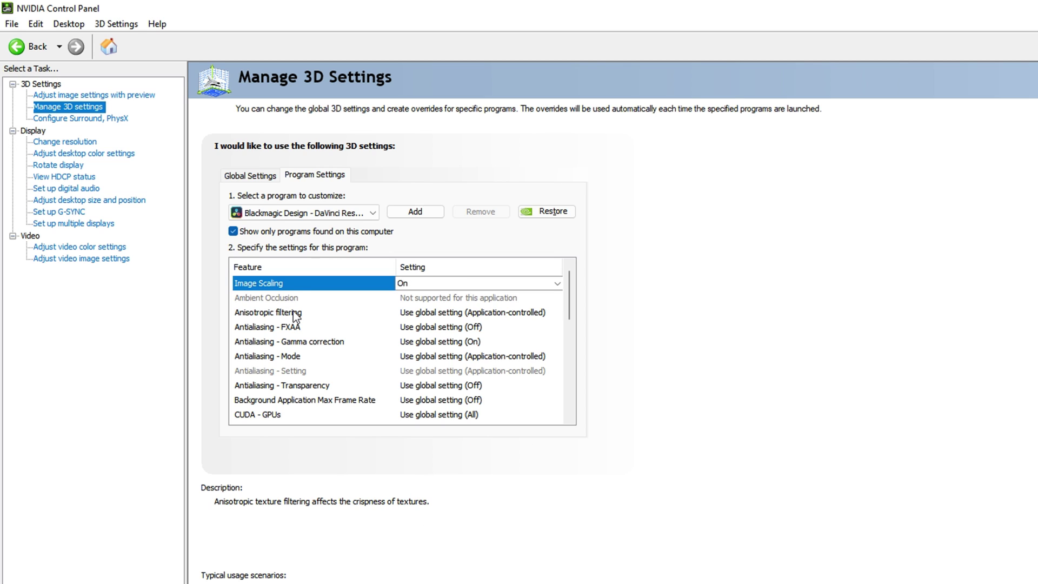
pyautogui.click(301, 313)
pyautogui.click(462, 314)
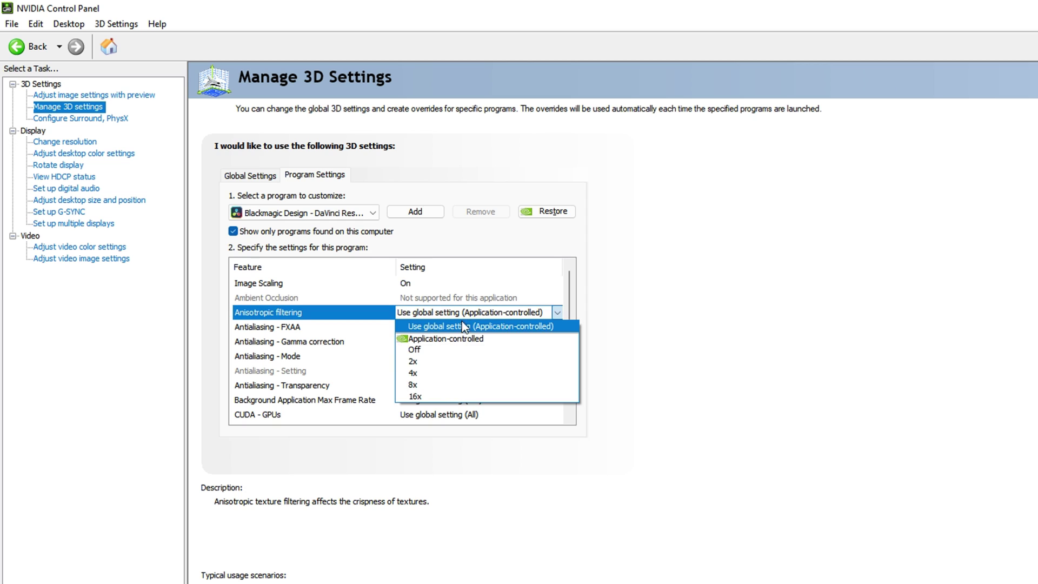
pyautogui.click(449, 393)
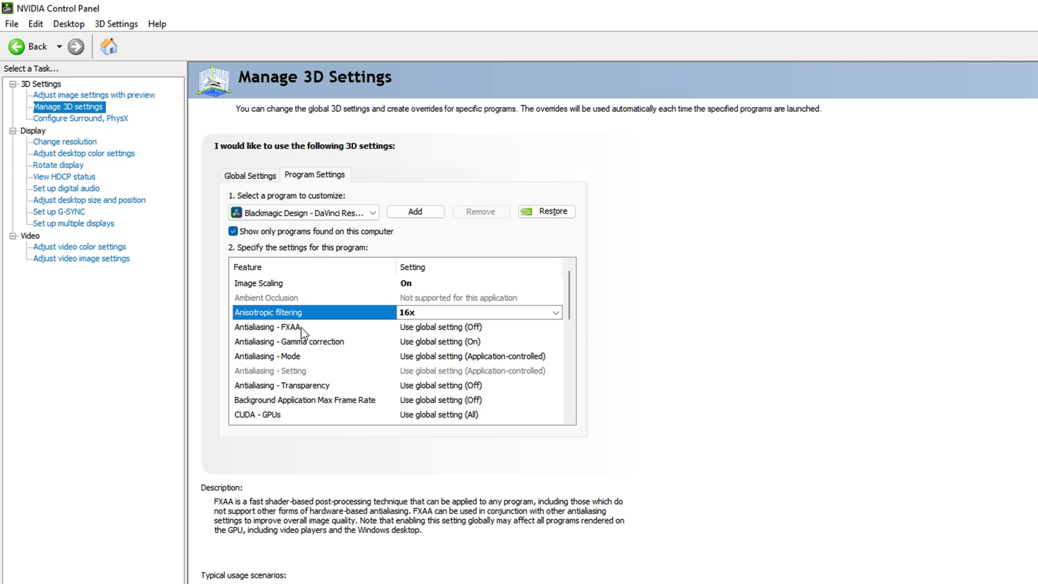
# Step: Turn Antialiasing FXAA and Gamma correction on
pyautogui.click(407, 329)
pyautogui.click(407, 329)
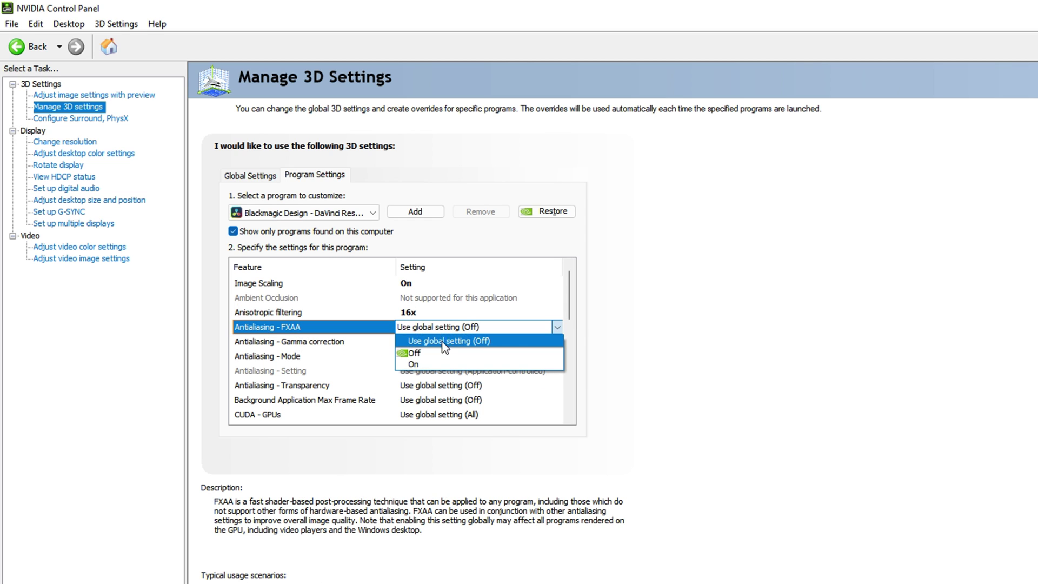
pyautogui.click(440, 368)
pyautogui.click(404, 342)
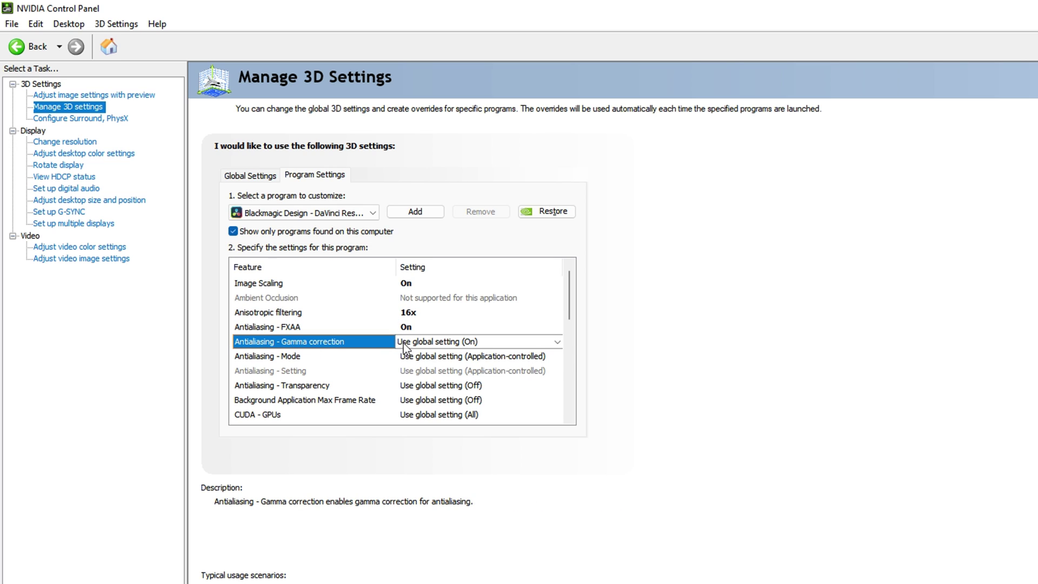
pyautogui.click(454, 342)
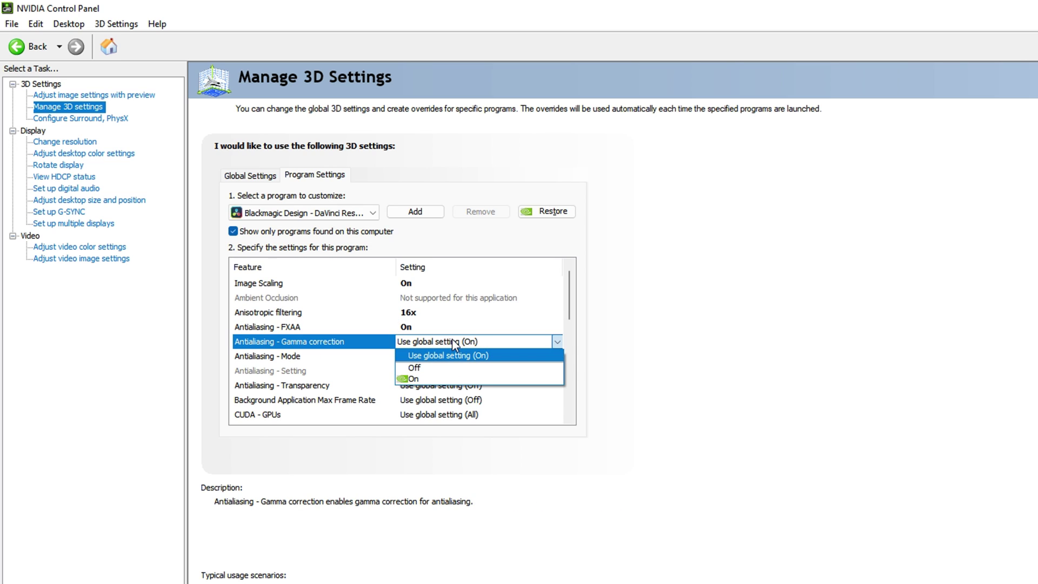
pyautogui.click(427, 382)
# Step: Set antialiasing mode to Enhance the application setting, level 8x, transparency 8x supersample
pyautogui.click(307, 357)
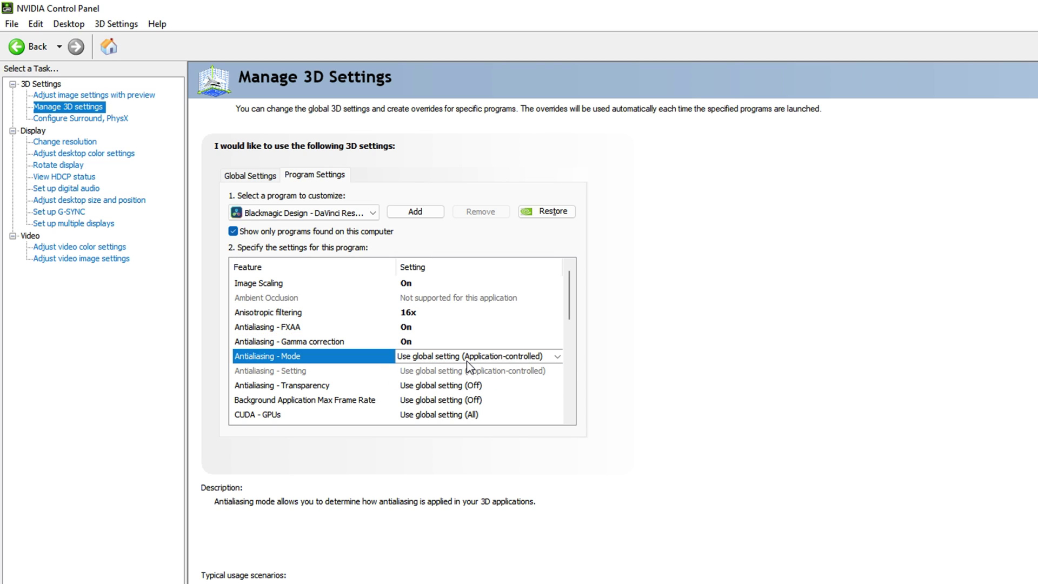
pyautogui.click(465, 357)
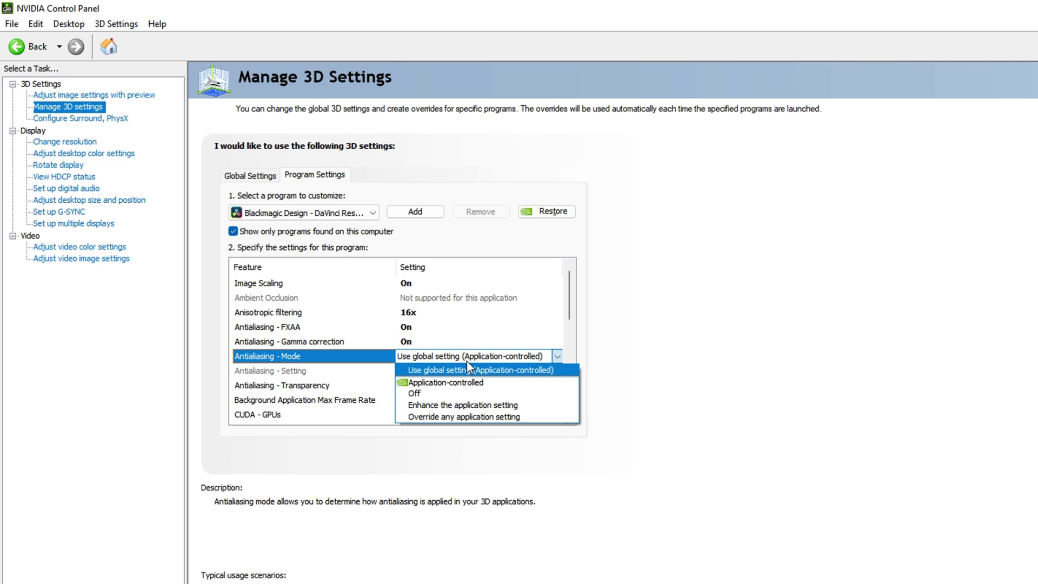
pyautogui.click(452, 406)
pyautogui.click(328, 372)
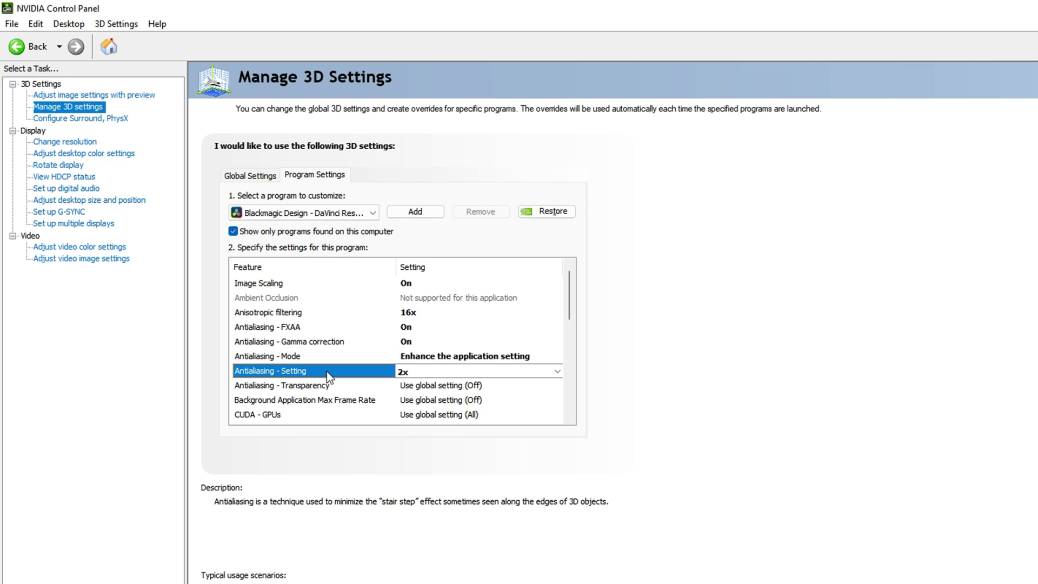
pyautogui.click(450, 370)
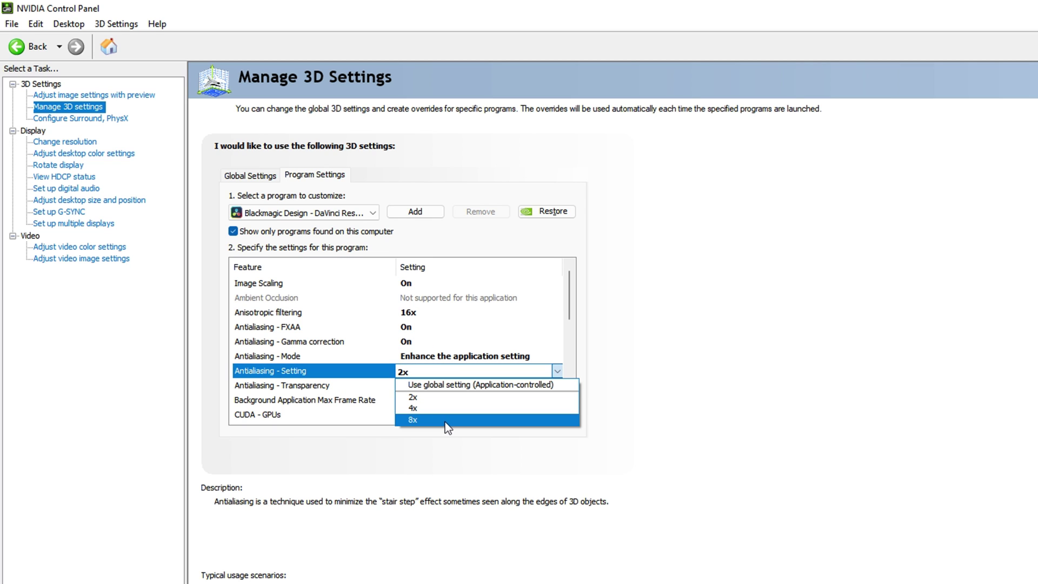
pyautogui.click(444, 421)
pyautogui.click(335, 345)
pyautogui.click(435, 345)
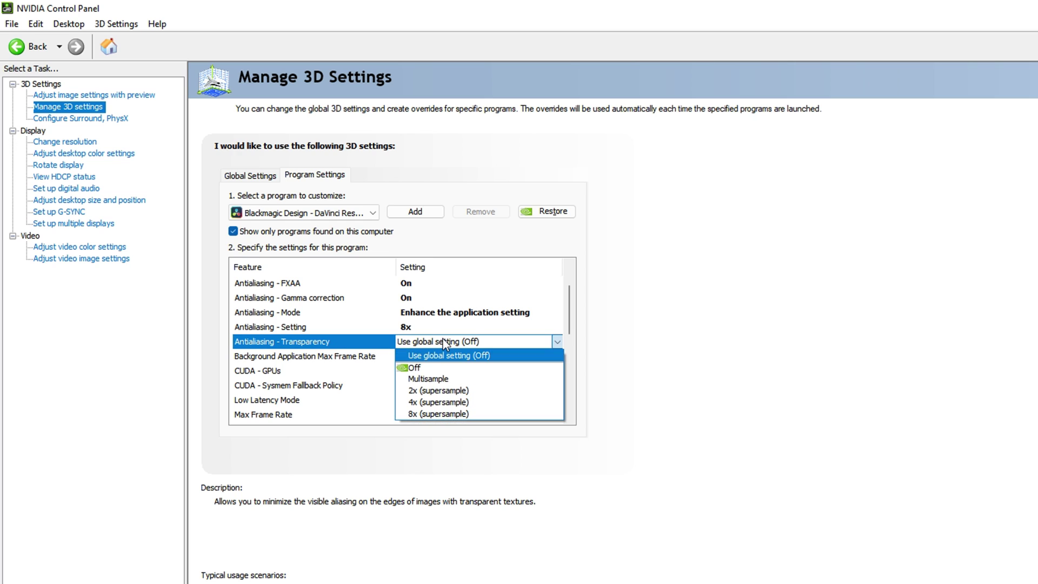
pyautogui.click(449, 413)
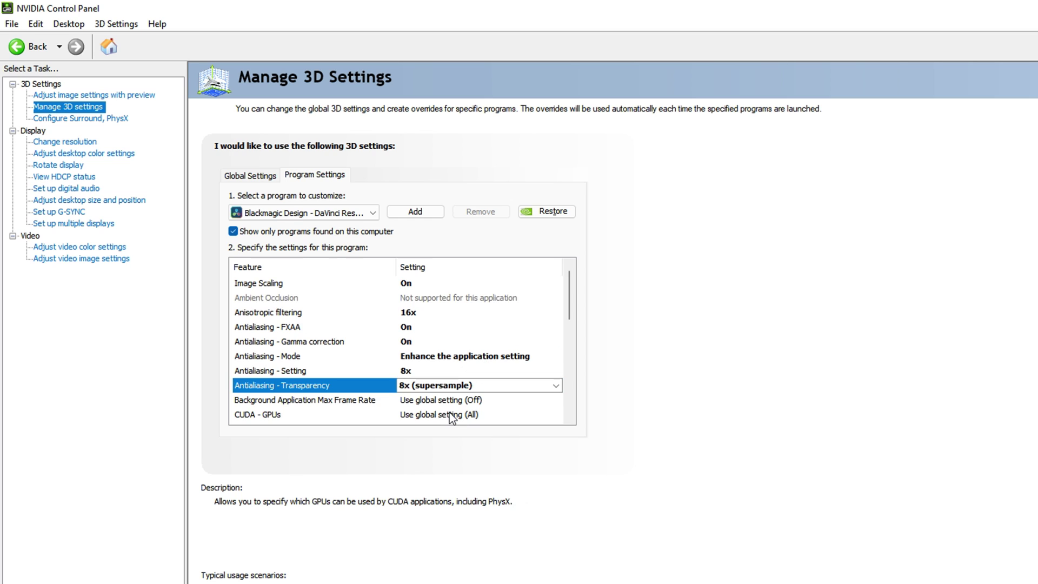
# Step: Restrict CUDA to the GeForce GTX 1660 Ti and set Sysmem Fallback Policy to Driver Default
pyautogui.click(331, 358)
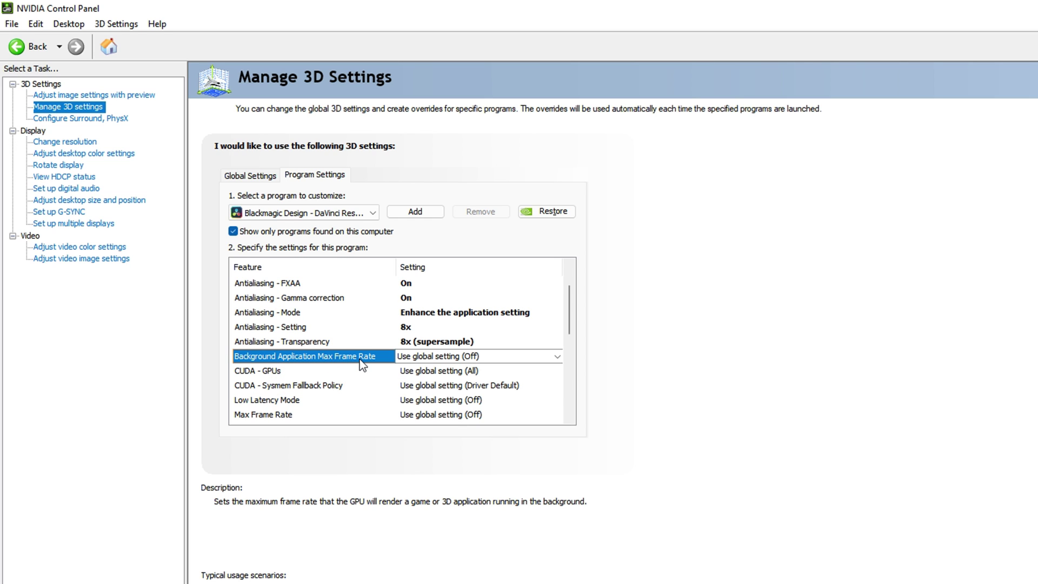
pyautogui.click(295, 373)
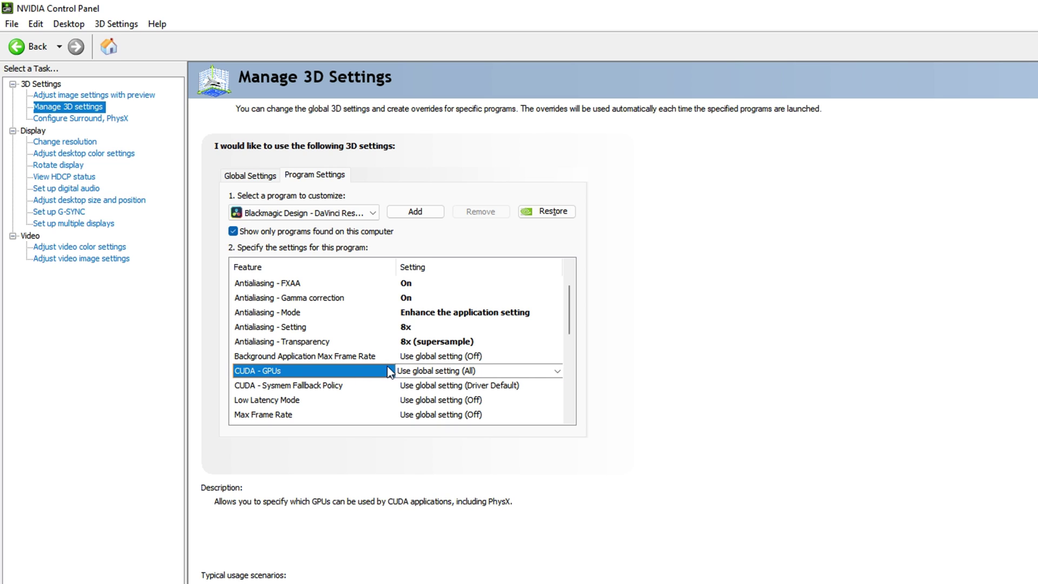
pyautogui.click(445, 371)
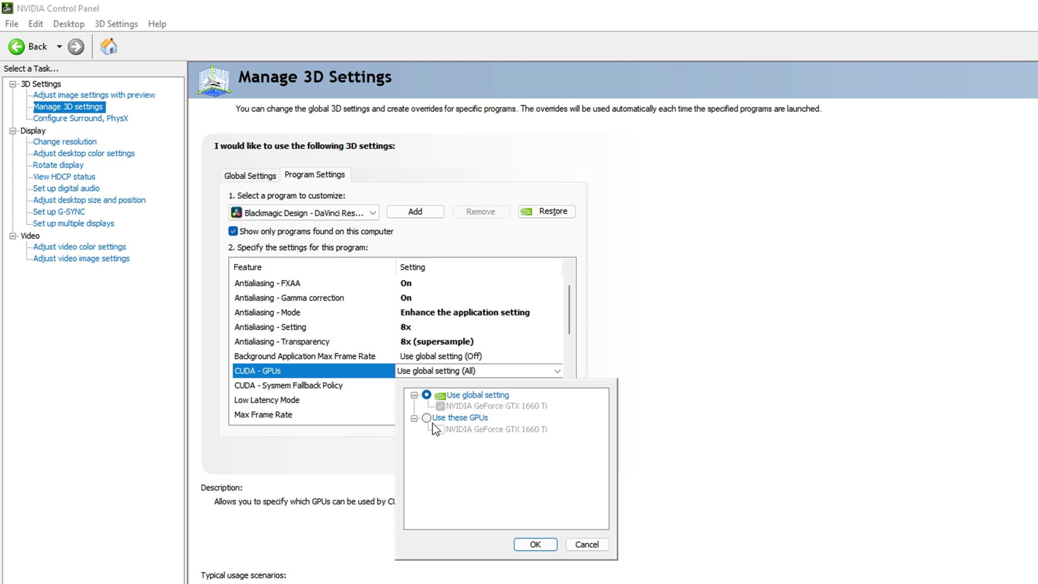
pyautogui.click(447, 419)
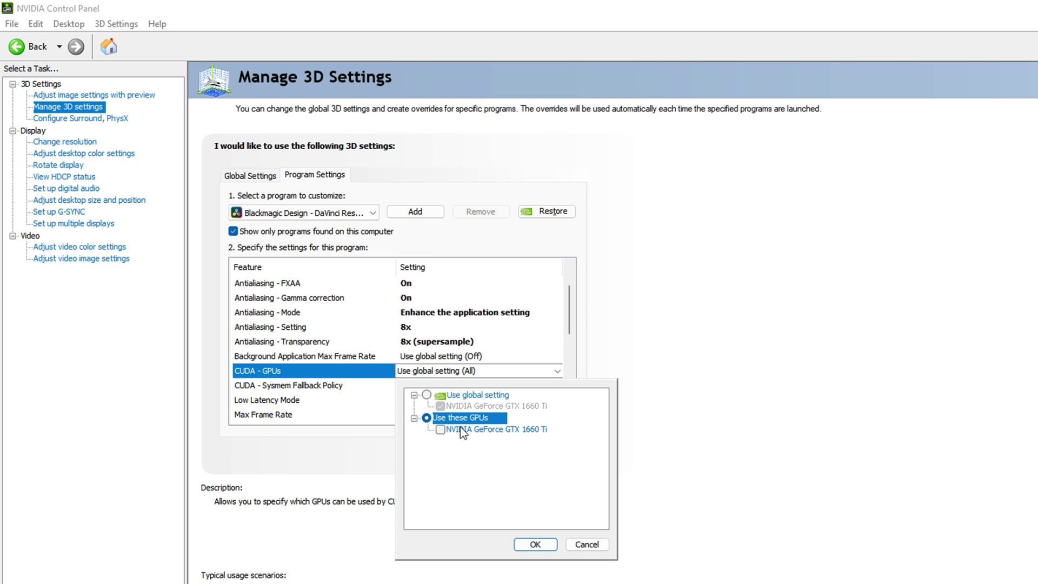
pyautogui.click(439, 430)
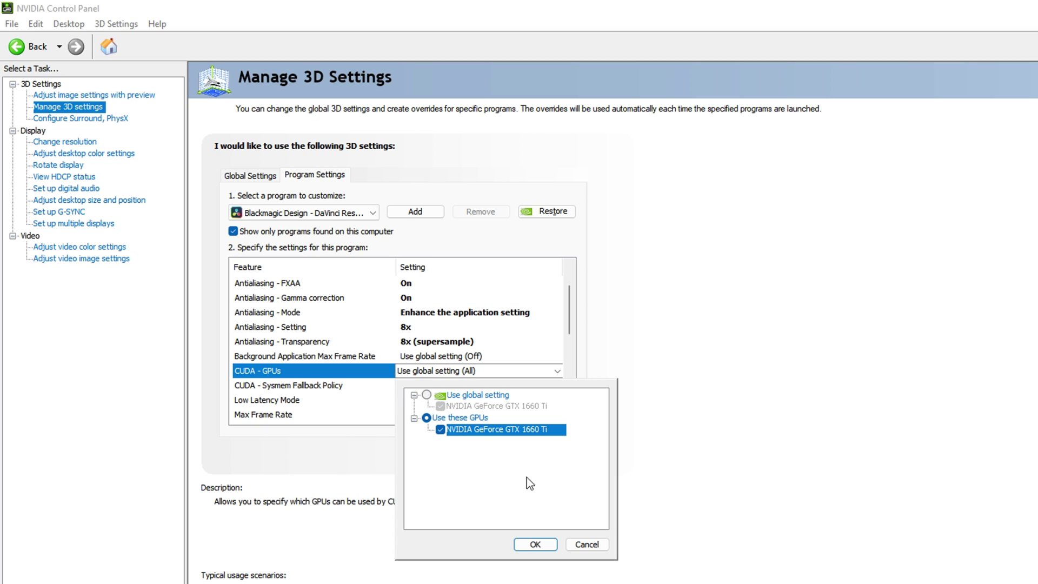
pyautogui.click(535, 543)
pyautogui.click(296, 385)
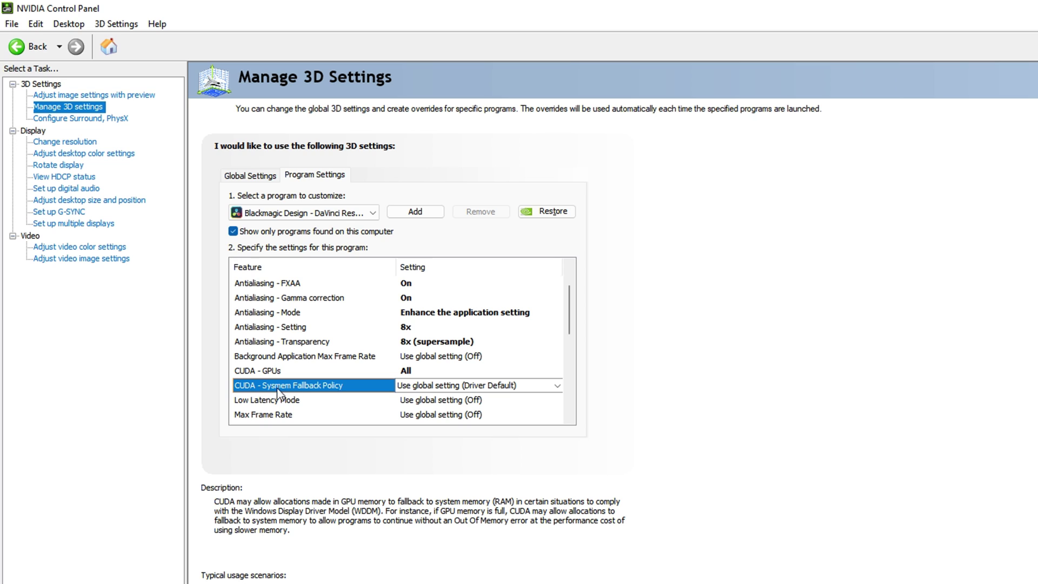
pyautogui.click(418, 385)
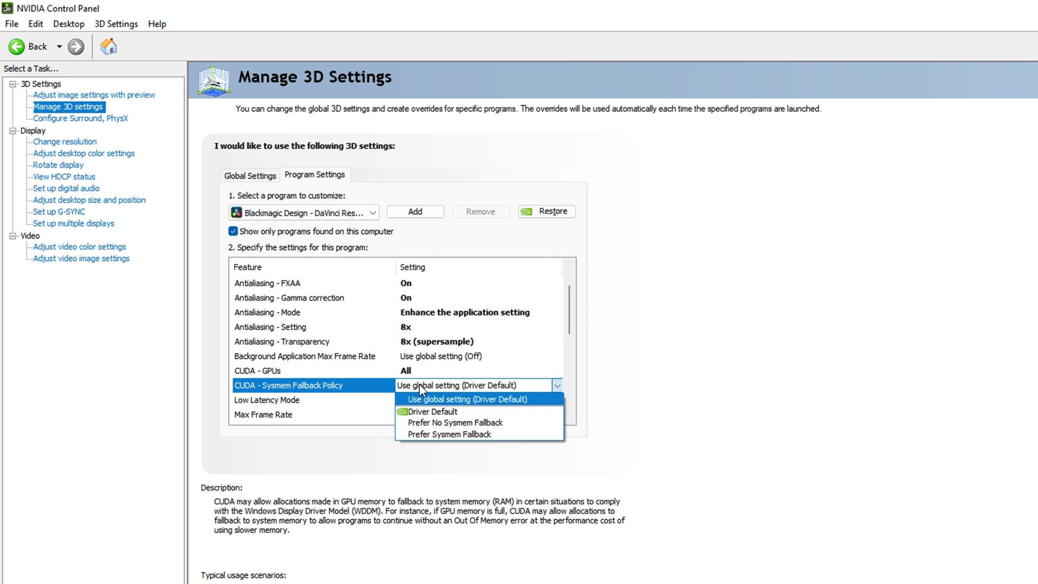
pyautogui.click(458, 411)
# Step: Turn Low Latency Mode and Multi-Frame Sampled AA (MFAA) on
pyautogui.click(338, 399)
pyautogui.click(449, 387)
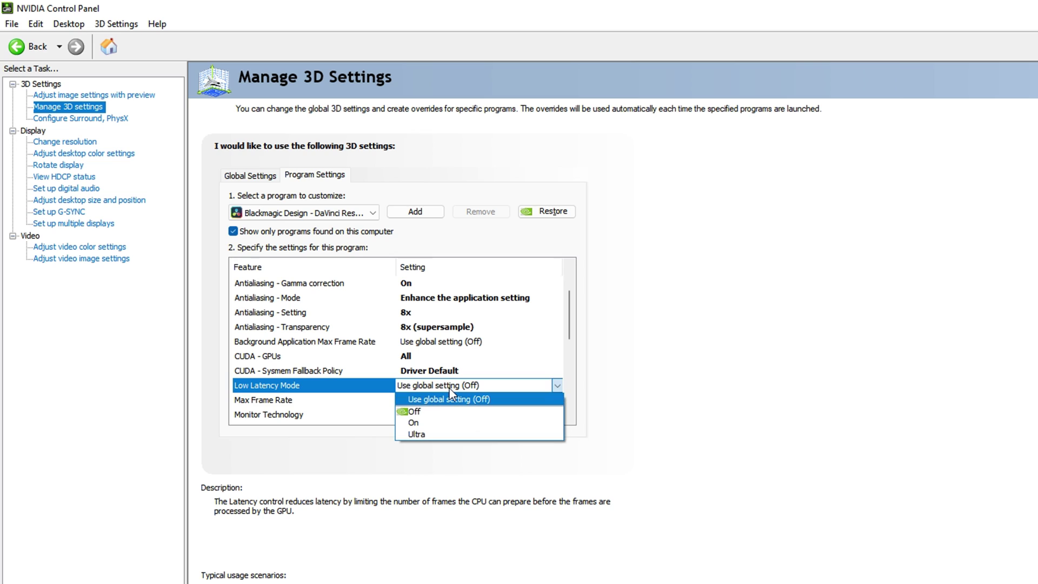
pyautogui.click(441, 422)
pyautogui.click(332, 399)
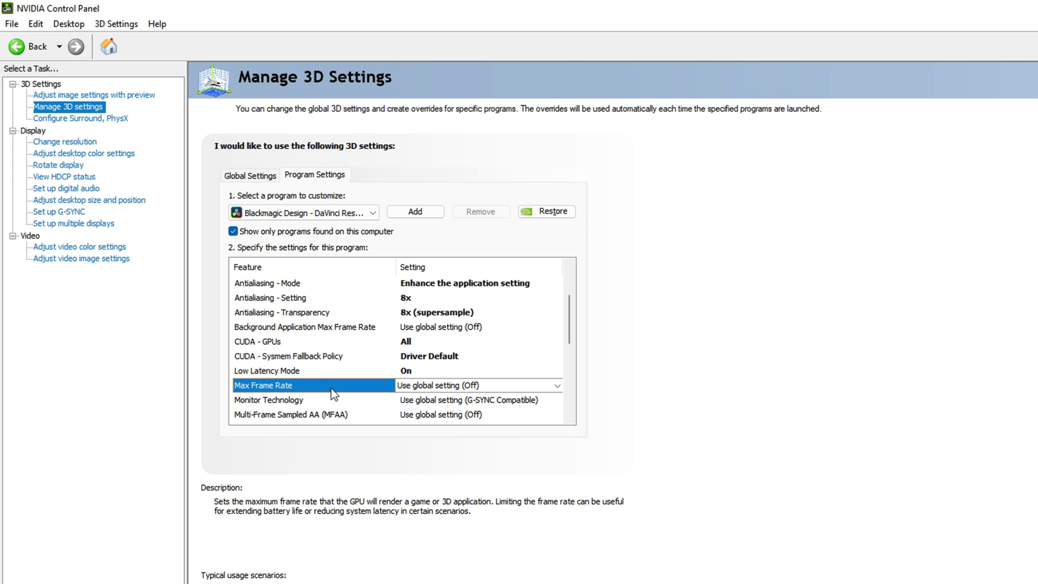
pyautogui.scroll(-1, 333, 389)
pyautogui.click(330, 357)
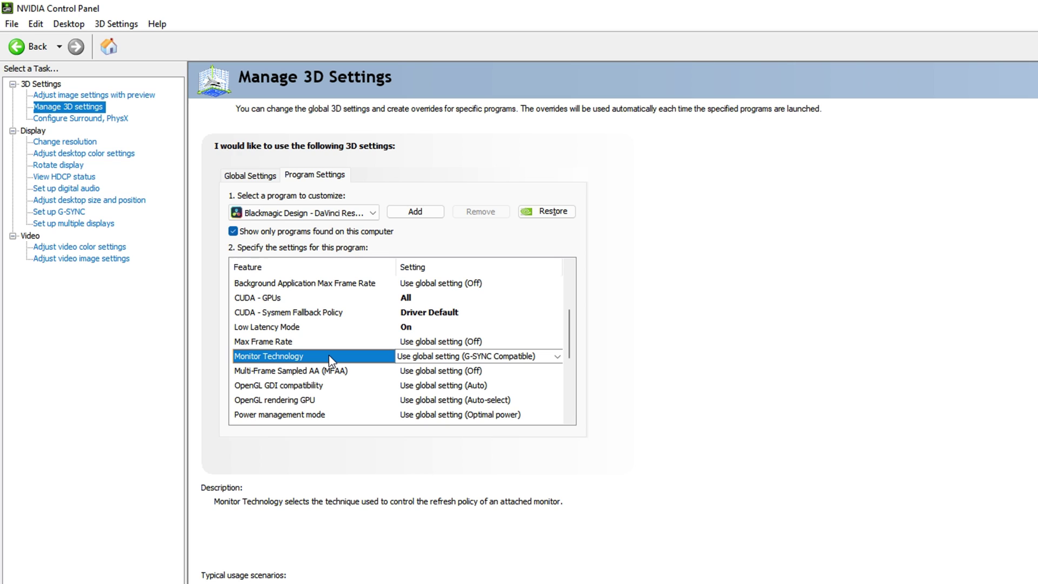
pyautogui.press('Down')
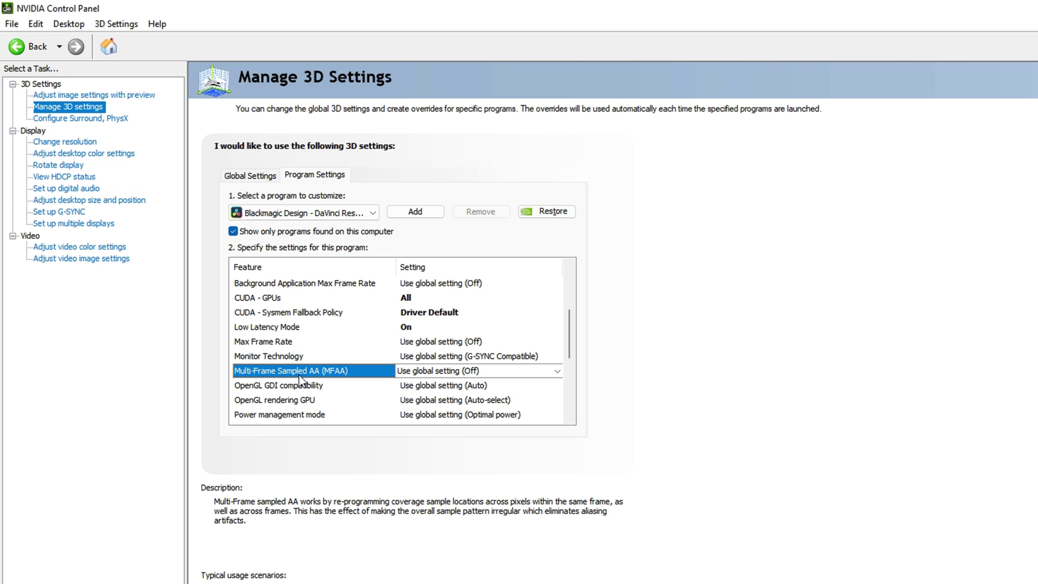
pyautogui.click(422, 371)
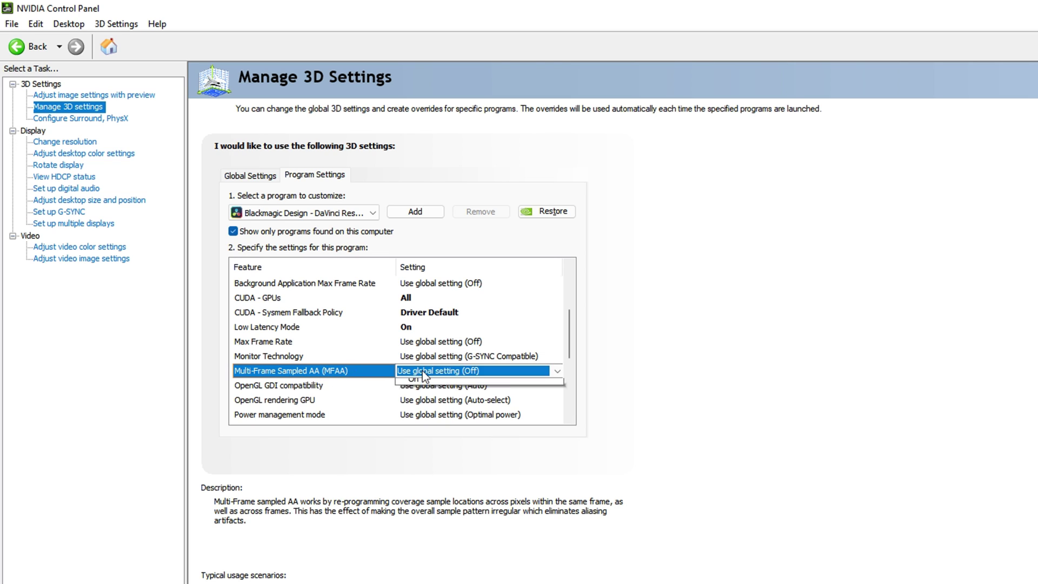
pyautogui.click(430, 408)
pyautogui.click(315, 386)
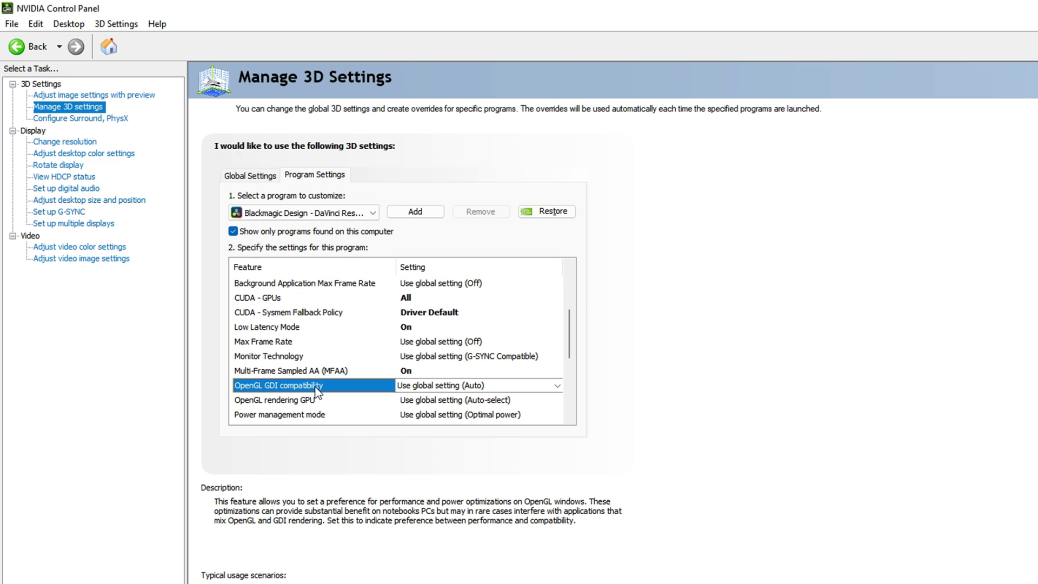
pyautogui.click(434, 385)
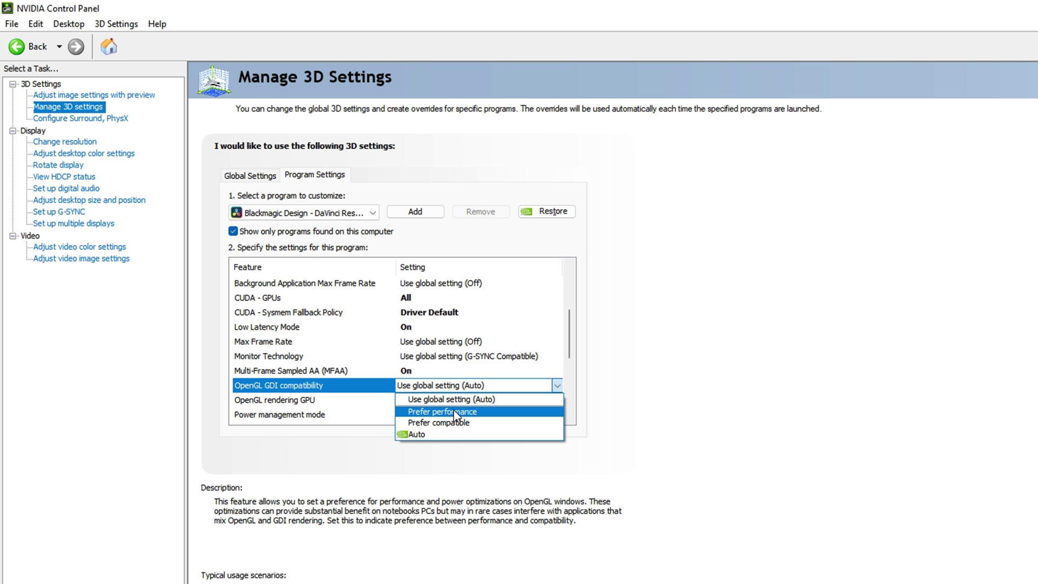
# Step: Set GDI compatibility to Prefer performance, OpenGL GPU to GTX 1660 Ti, power to Prefer maximum performance
pyautogui.click(442, 412)
pyautogui.click(327, 387)
pyautogui.click(437, 386)
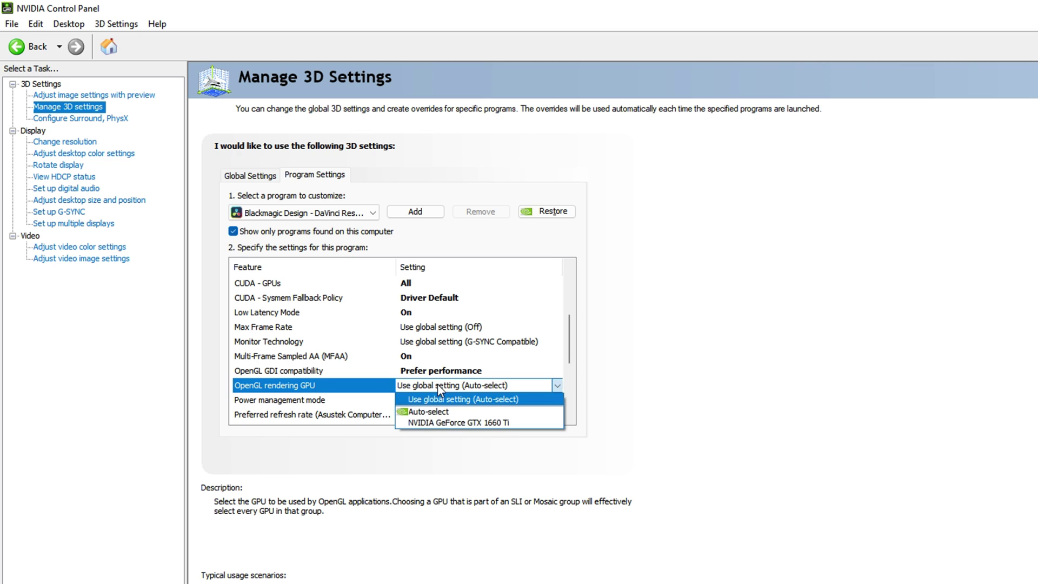
pyautogui.click(502, 423)
pyautogui.click(332, 386)
pyautogui.click(456, 386)
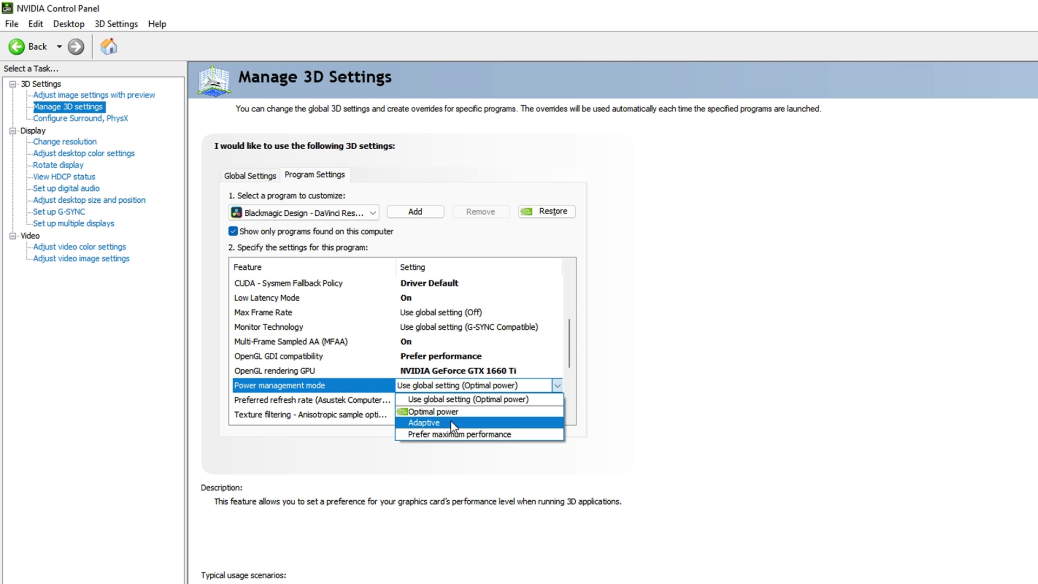
pyautogui.click(498, 435)
# Step: Turn anisotropic sample optimization on, keep Negative LOD bias at Clamp, texture quality High performance
pyautogui.click(283, 344)
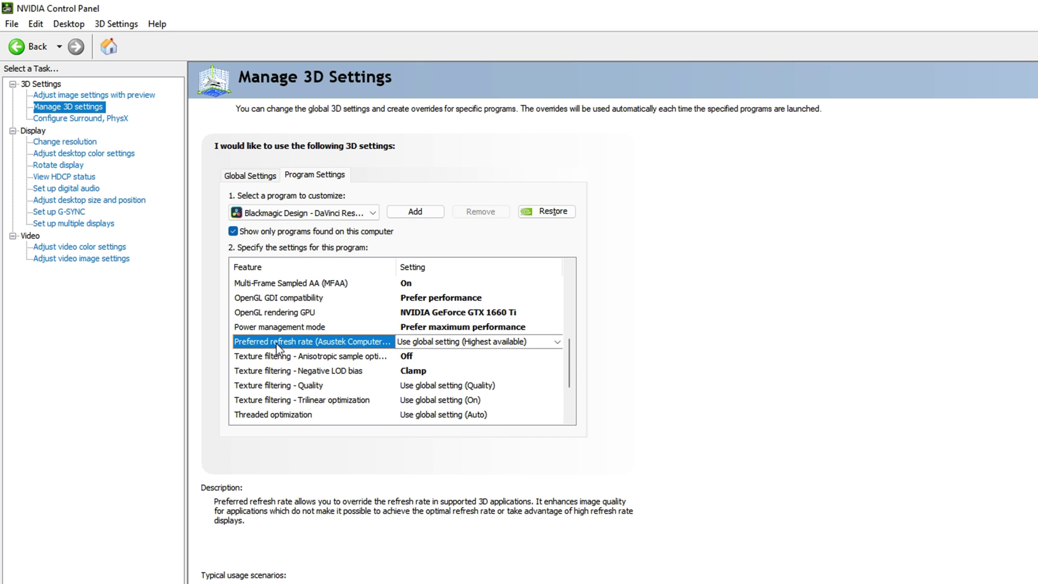
pyautogui.click(333, 358)
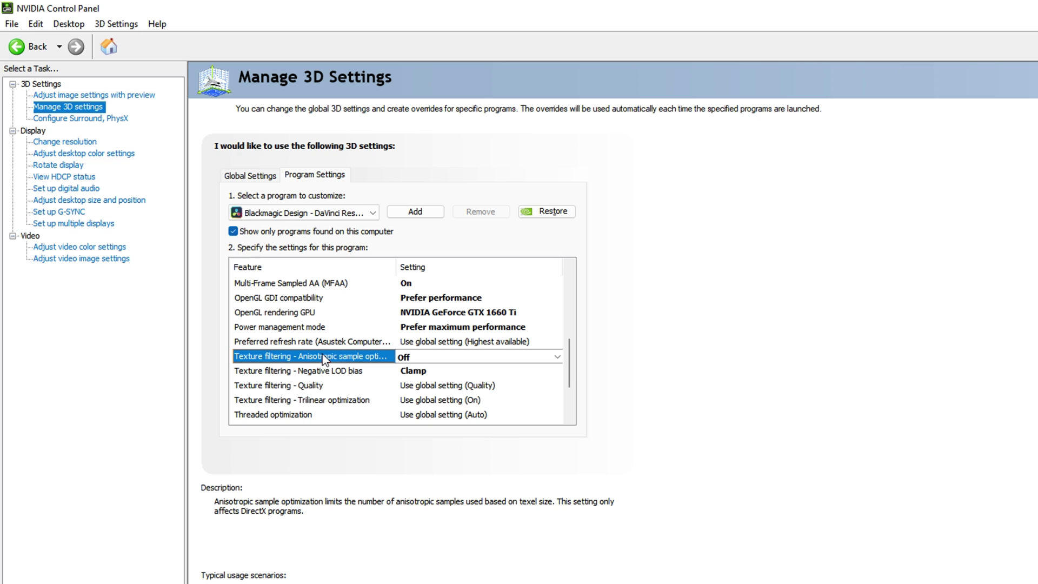
pyautogui.click(419, 358)
pyautogui.click(422, 392)
pyautogui.click(260, 387)
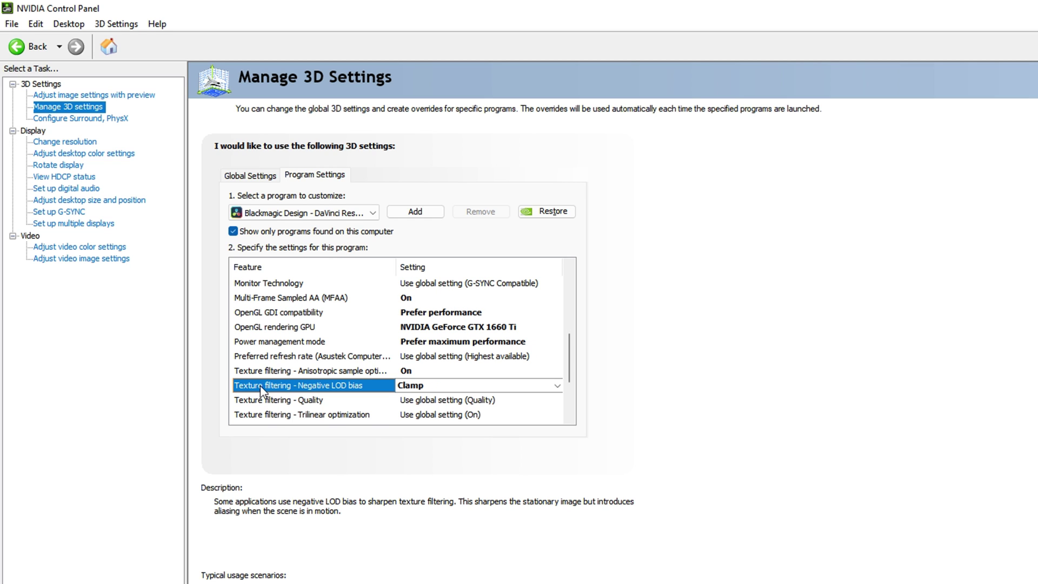
pyautogui.click(435, 383)
pyautogui.click(426, 422)
pyautogui.scroll(-1, 426, 423)
pyautogui.click(367, 356)
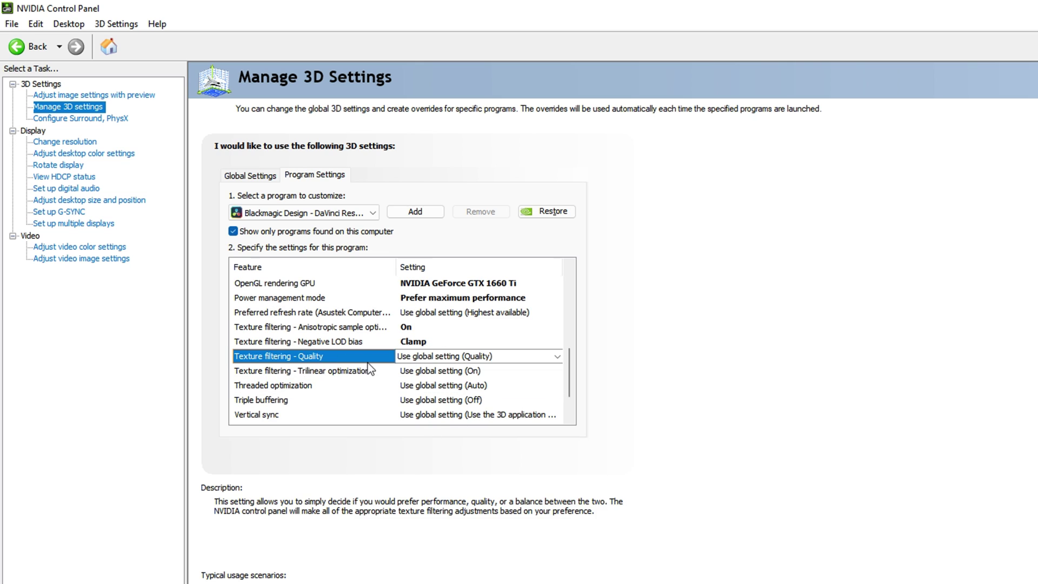
pyautogui.click(427, 356)
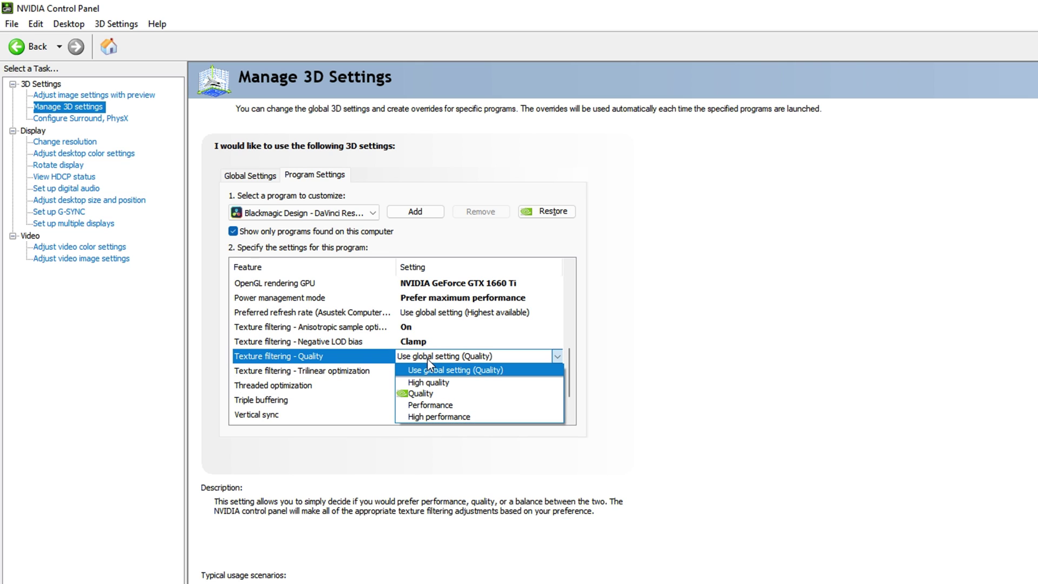
pyautogui.click(456, 418)
# Step: Turn trilinear optimization, threaded optimization and triple buffering on
pyautogui.scroll(-1, 458, 422)
pyautogui.click(281, 385)
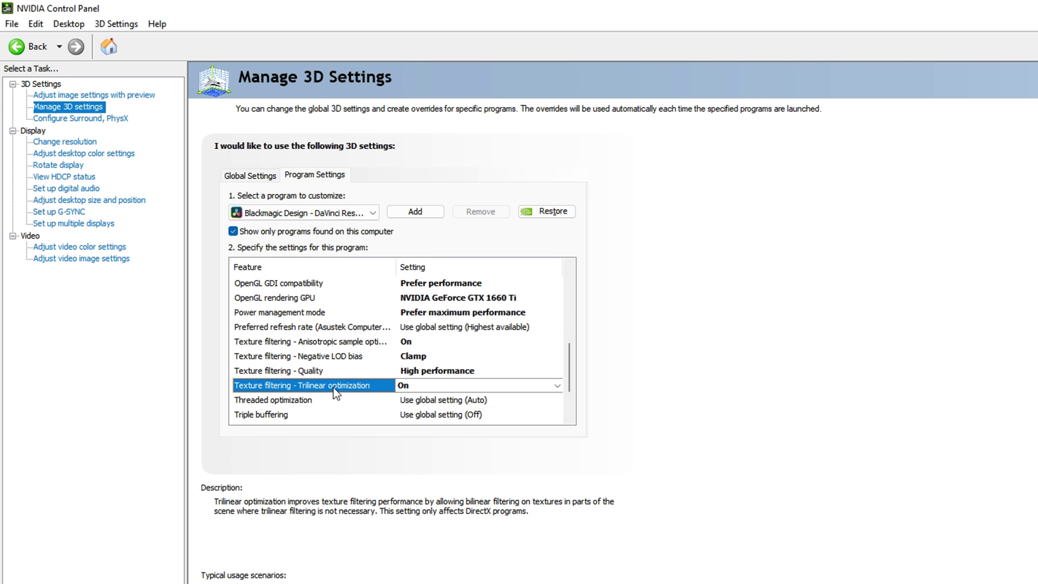
pyautogui.click(423, 385)
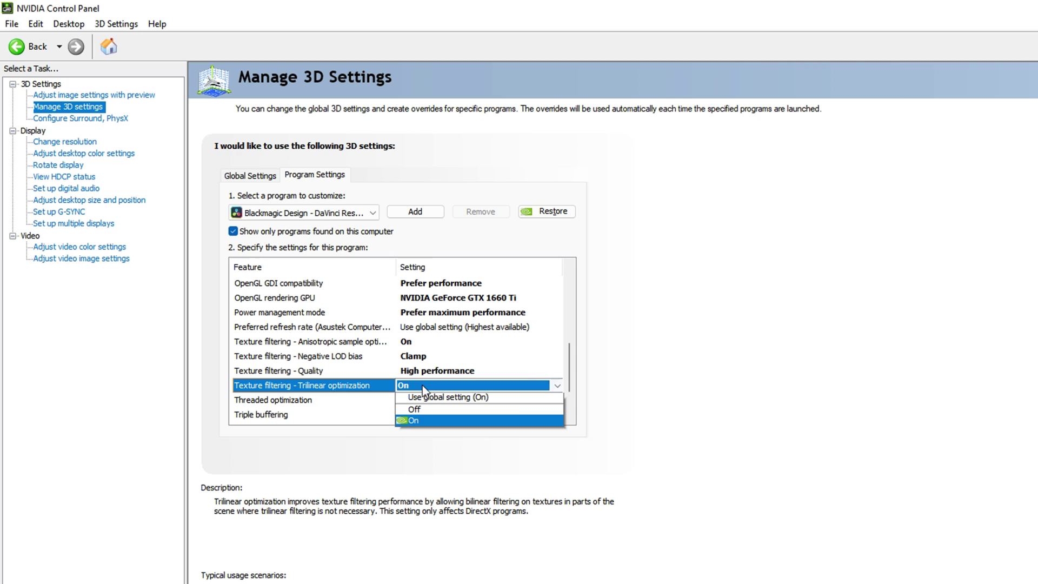
pyautogui.click(426, 423)
pyautogui.scroll(-1, 427, 424)
pyautogui.click(328, 360)
pyautogui.click(426, 355)
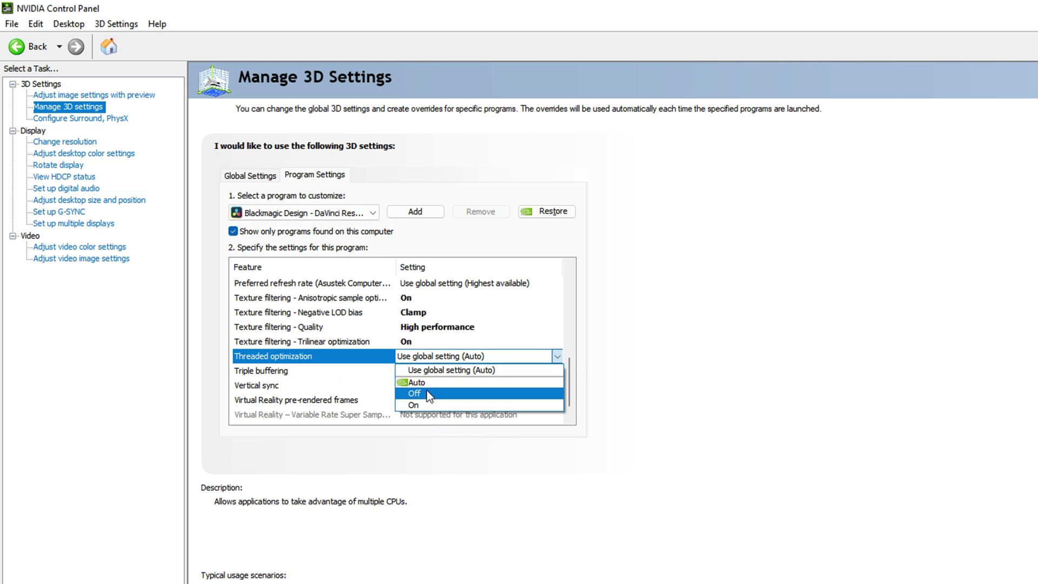
pyautogui.click(426, 401)
pyautogui.click(435, 354)
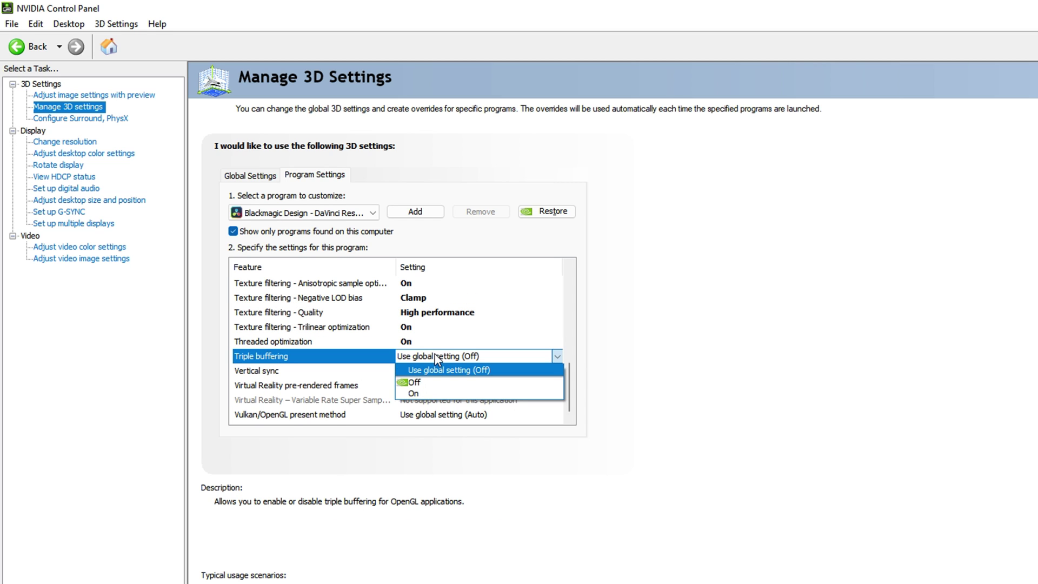
pyautogui.click(432, 399)
# Step: Set Vulkan/OpenGL present method to Prefer layered on DXGI Swapchain and apply the profile
pyautogui.click(277, 372)
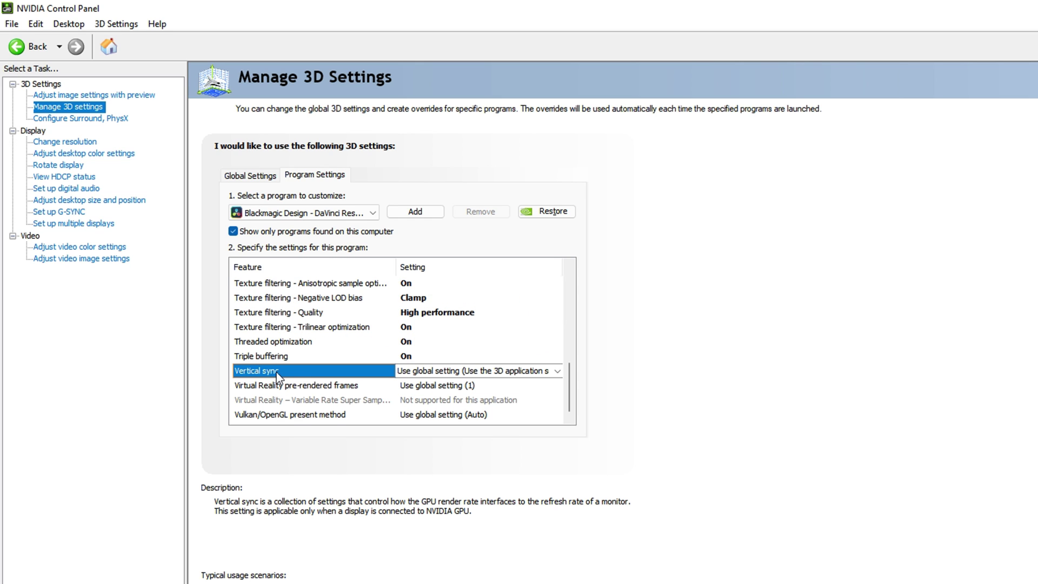
pyautogui.click(303, 385)
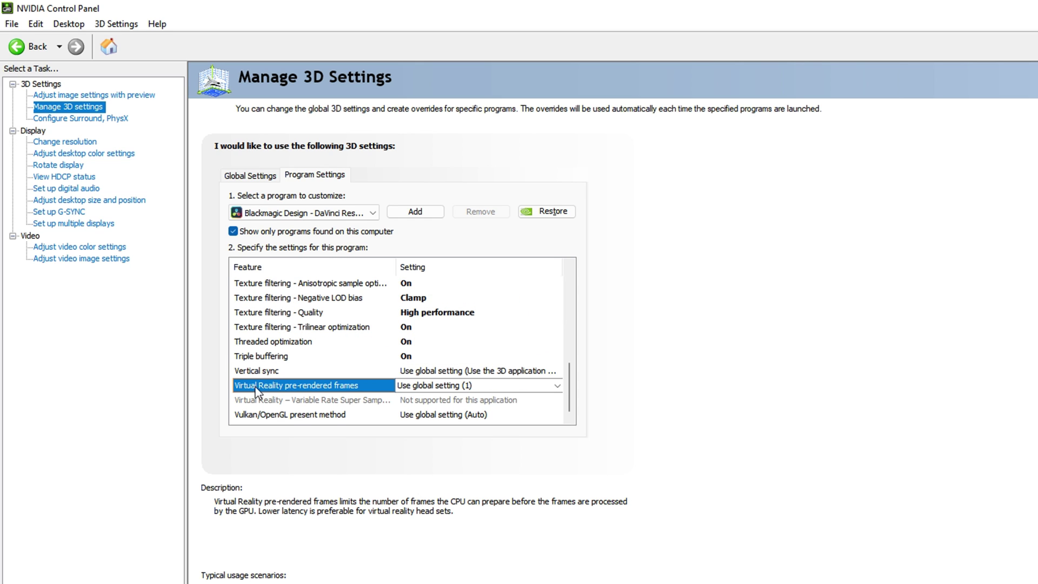
pyautogui.click(294, 415)
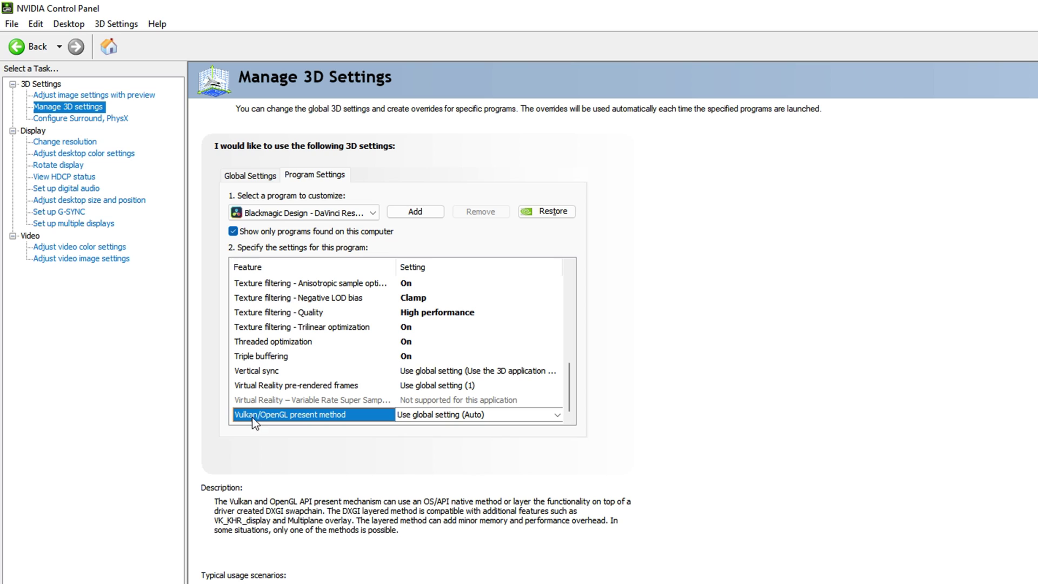
pyautogui.click(430, 412)
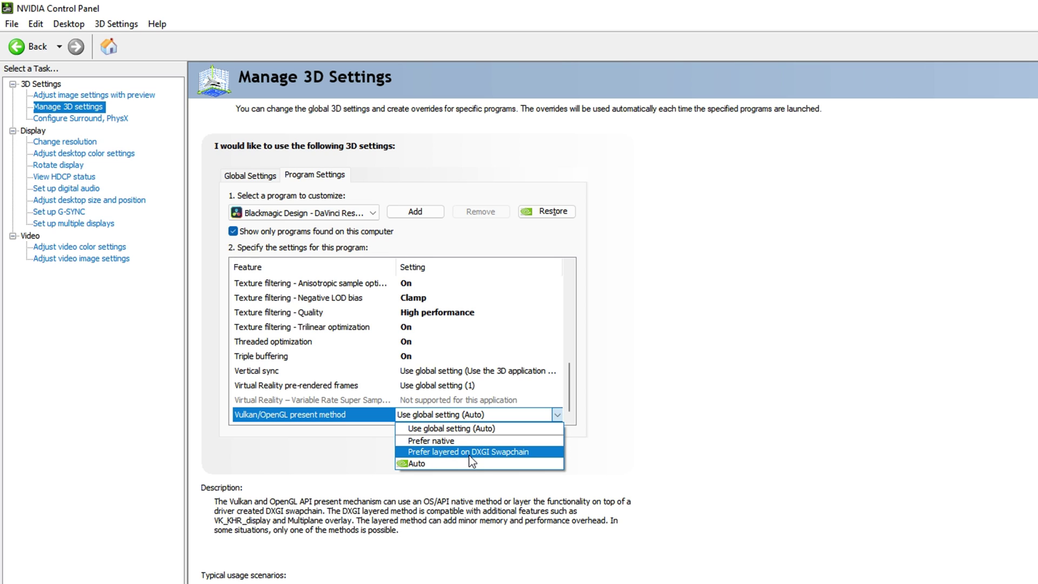
pyautogui.click(507, 456)
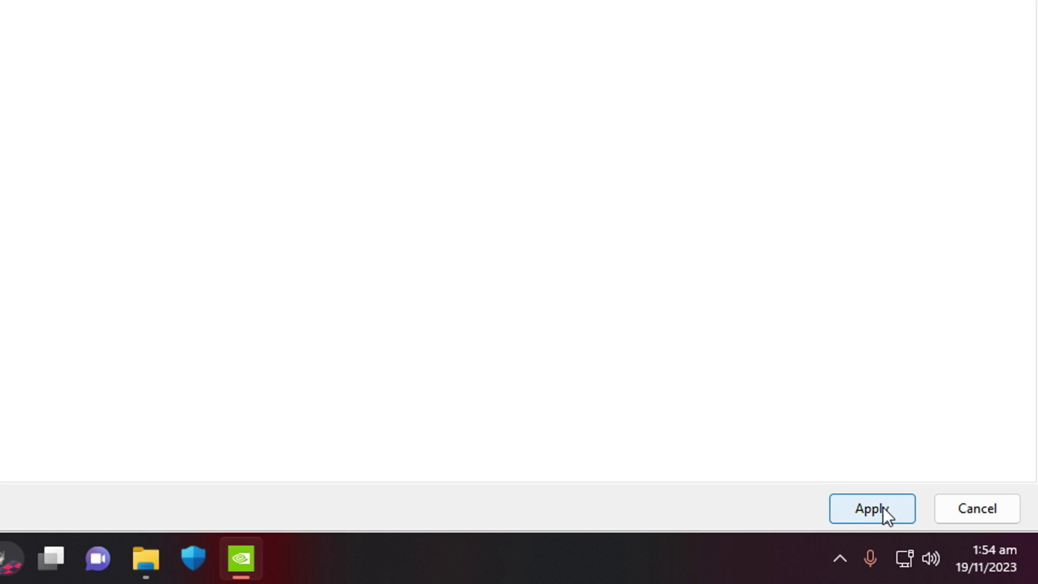
pyautogui.click(883, 508)
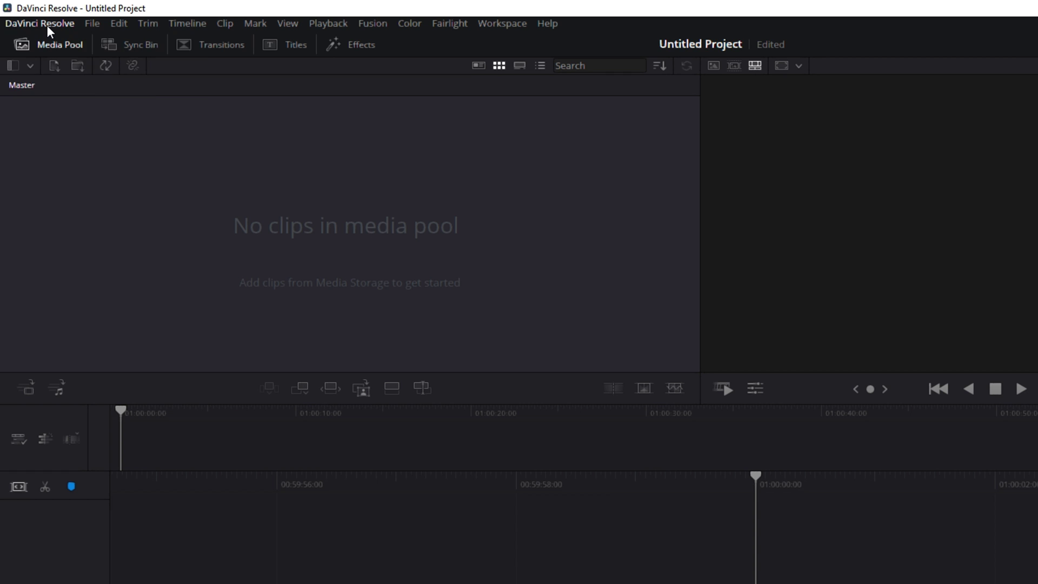
# Step: Open DaVinci Resolve's Preferences from the DaVinci Resolve menu to reach the Memory and GPU page
pyautogui.click(49, 24)
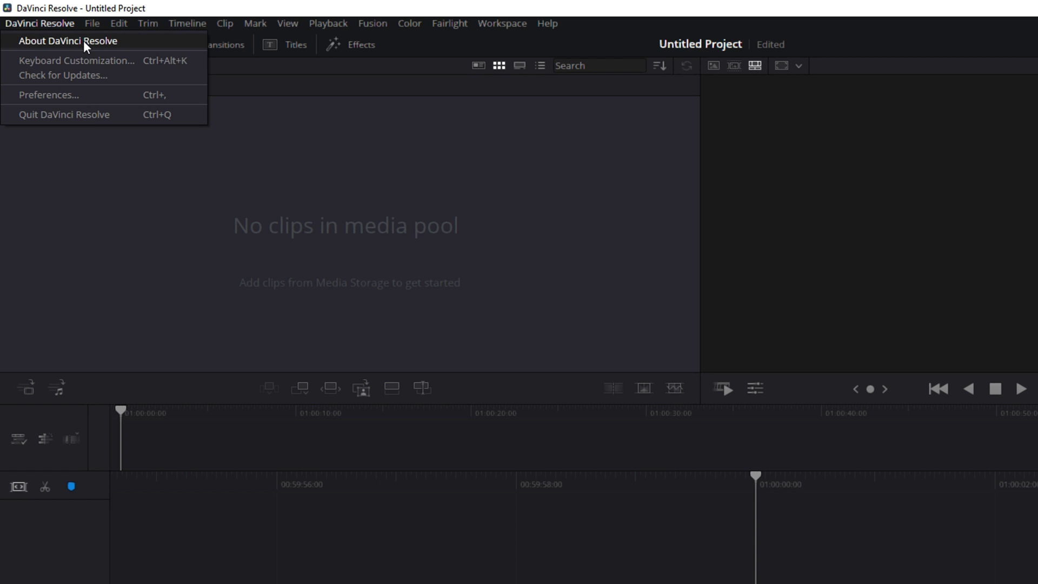
pyautogui.click(60, 96)
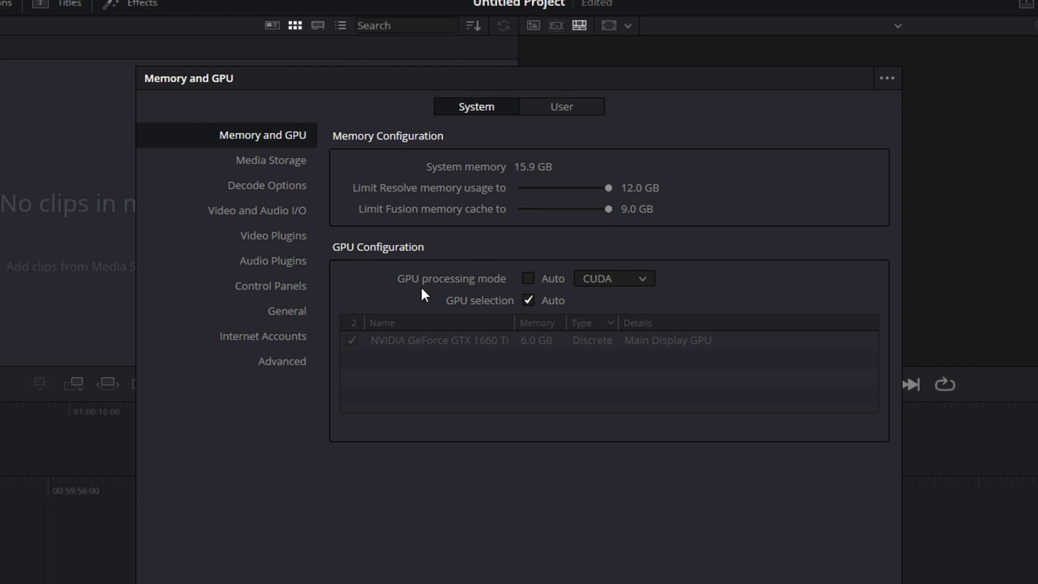
# Step: Set GPU processing mode to CUDA and manually select the GTX 1660 Ti, then show Decode Options
pyautogui.click(528, 278)
pyautogui.click(528, 278)
pyautogui.click(610, 279)
pyautogui.click(624, 300)
pyautogui.click(625, 277)
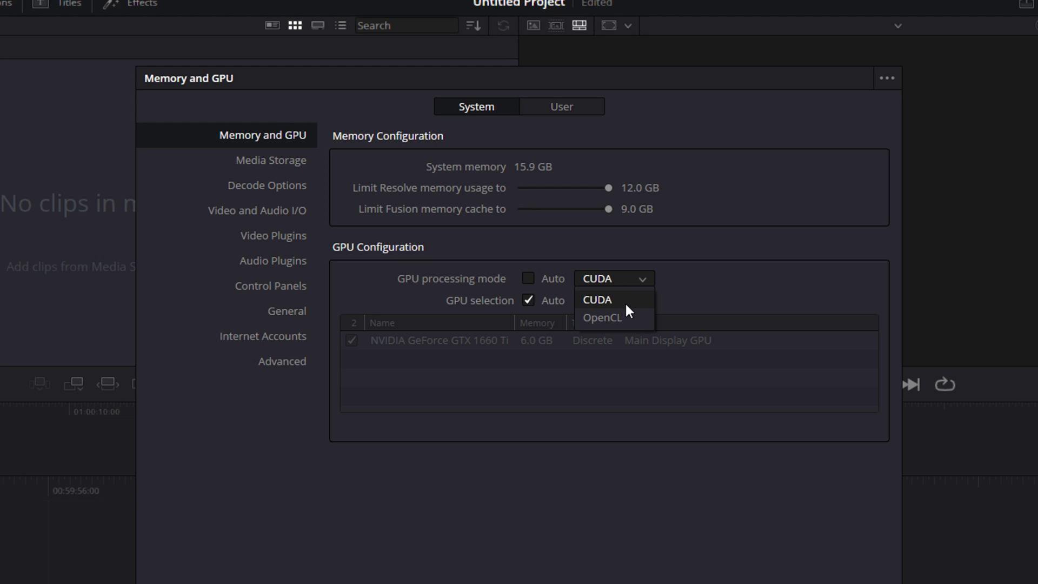
pyautogui.click(621, 300)
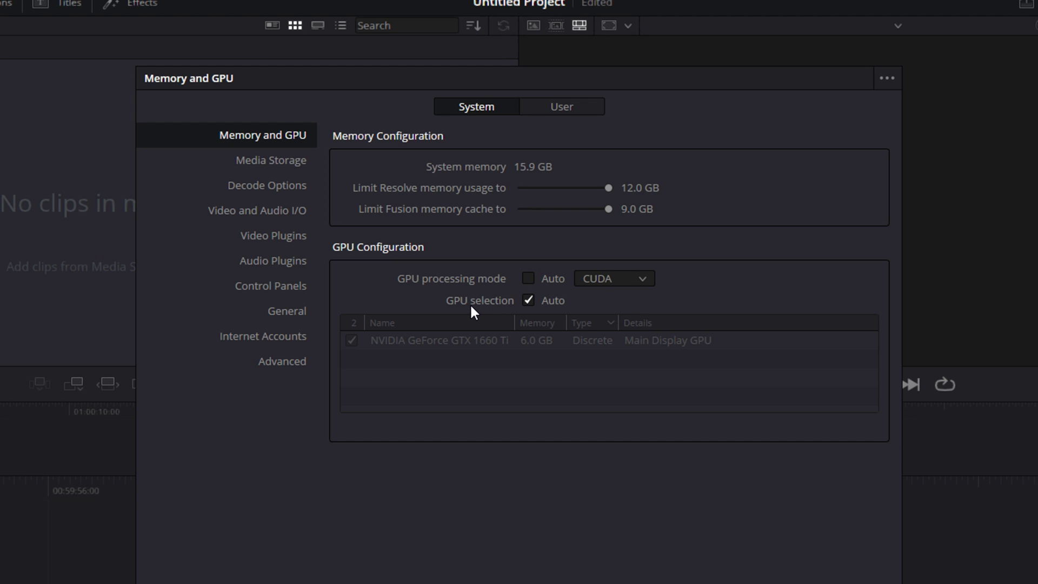
pyautogui.click(528, 300)
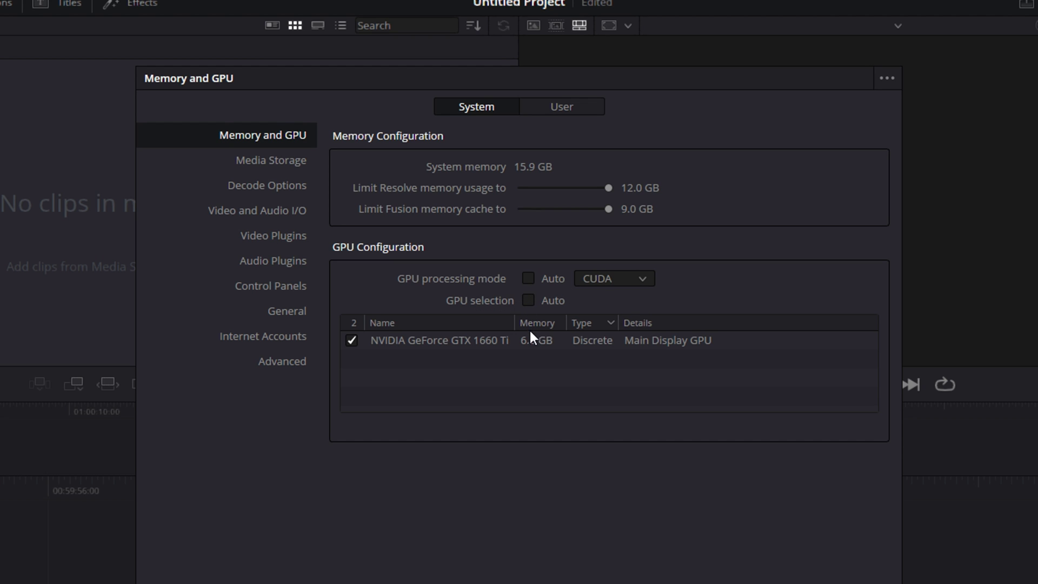
pyautogui.click(351, 340)
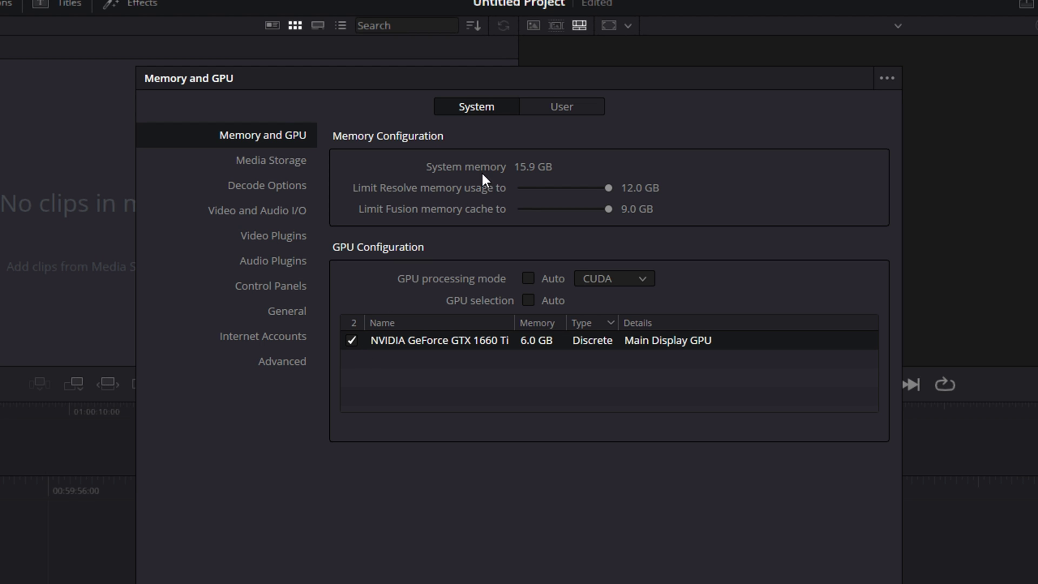
pyautogui.click(260, 189)
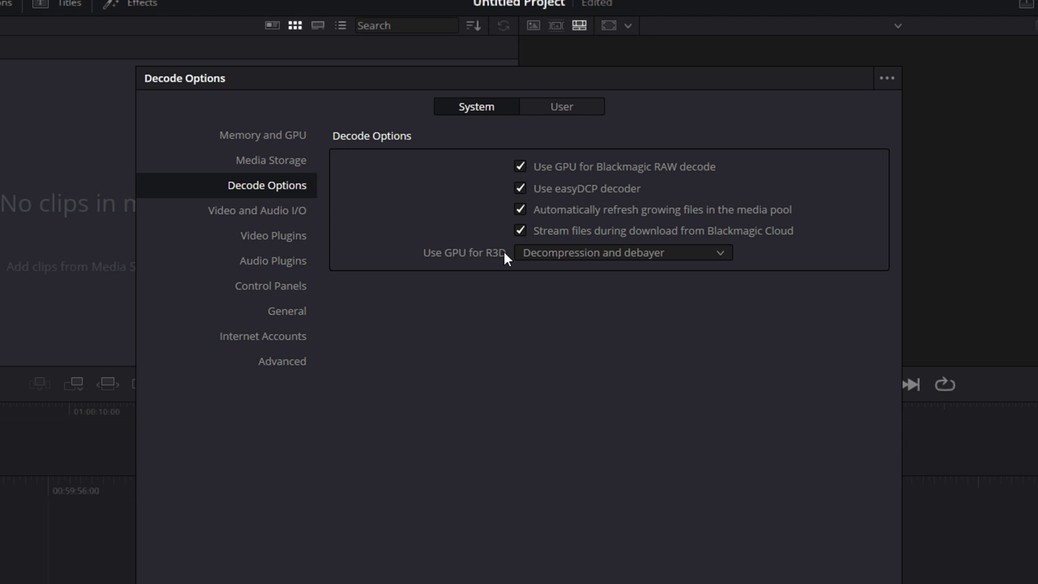
# Step: Keep R3D GPU use on Decompression and debayer, save the preferences, and acknowledge the restart message
pyautogui.click(559, 252)
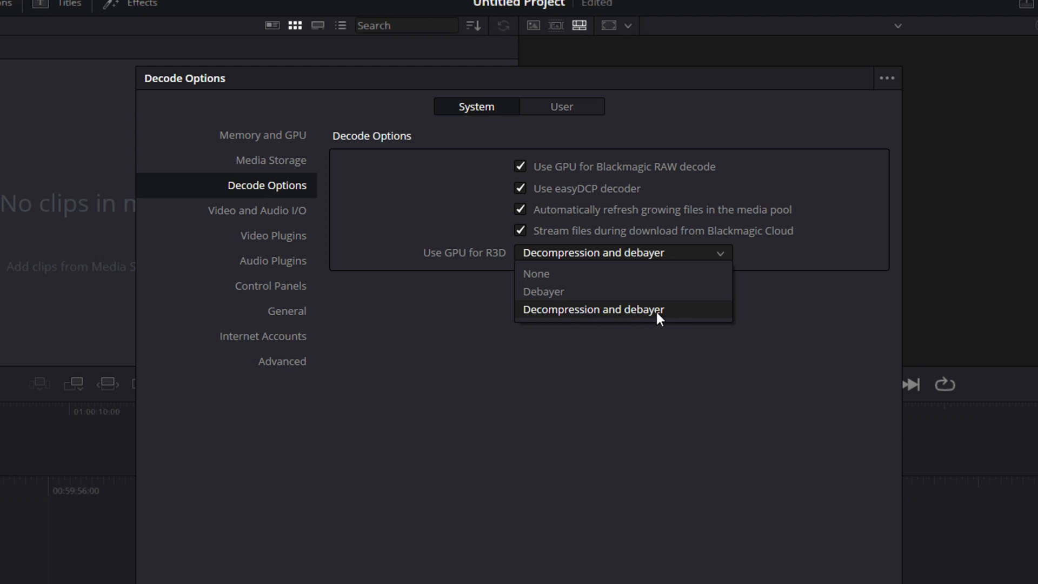
pyautogui.click(674, 315)
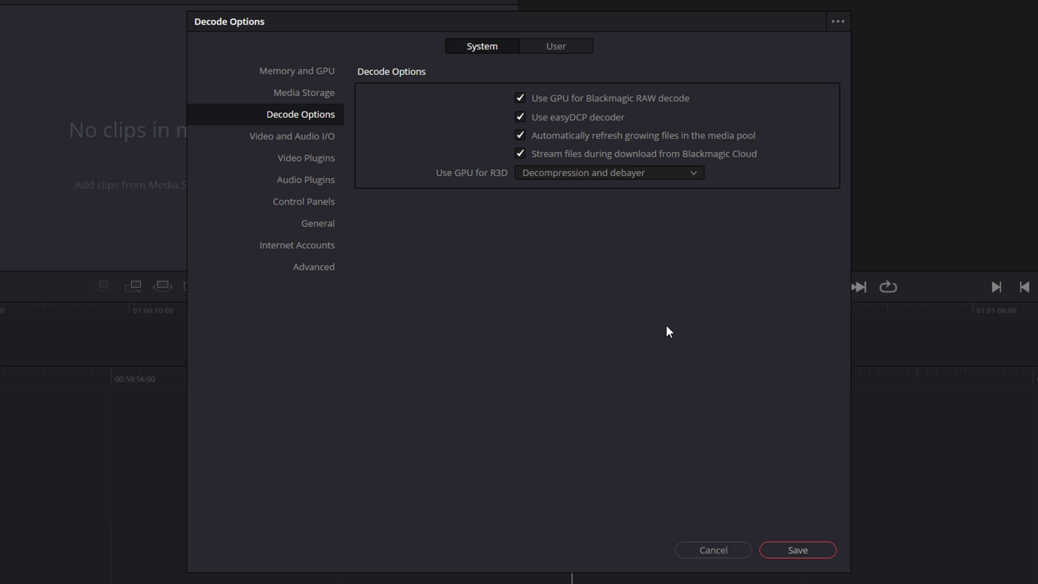
pyautogui.click(800, 550)
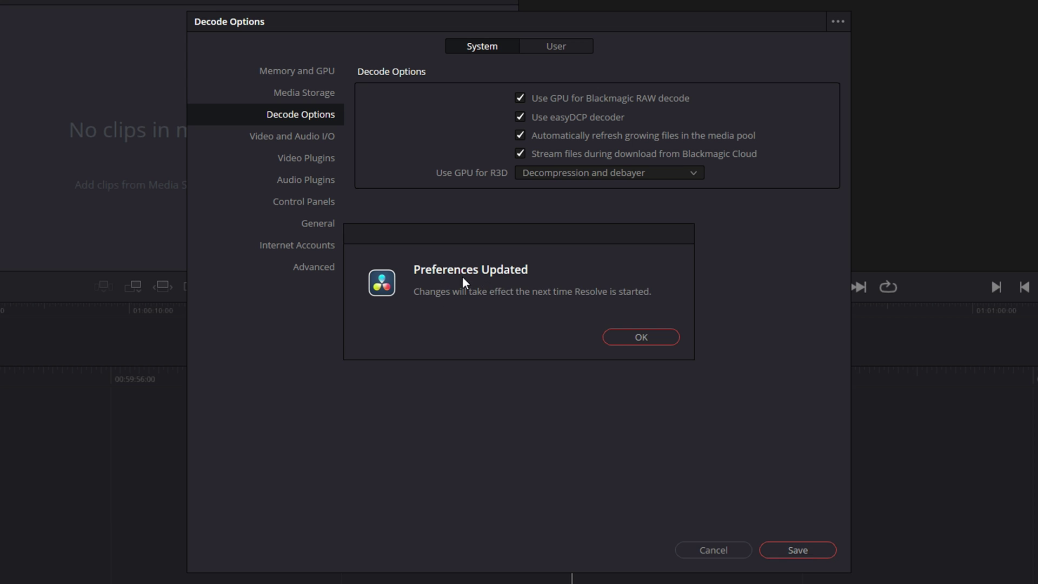
pyautogui.click(641, 337)
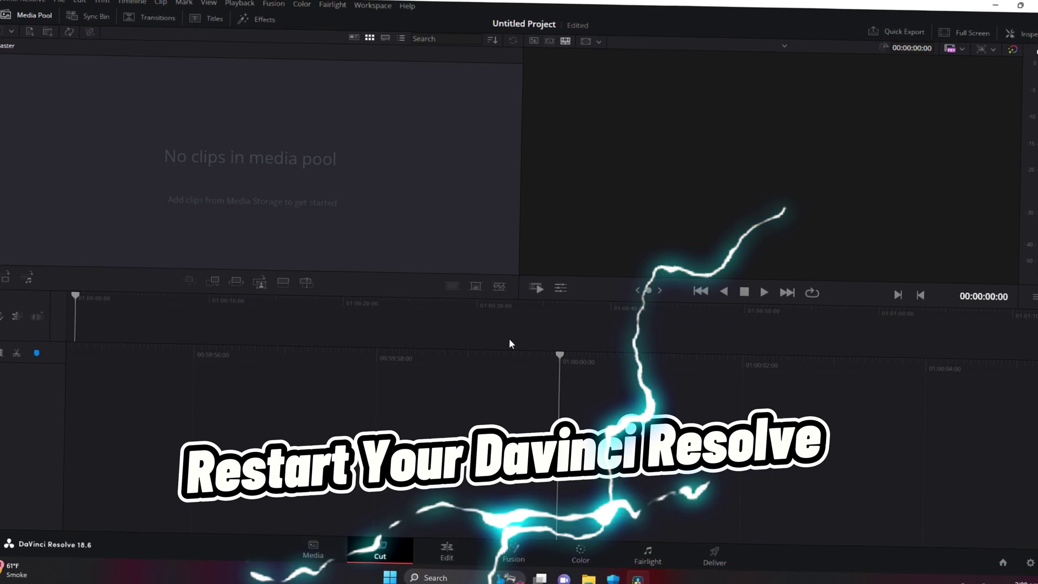